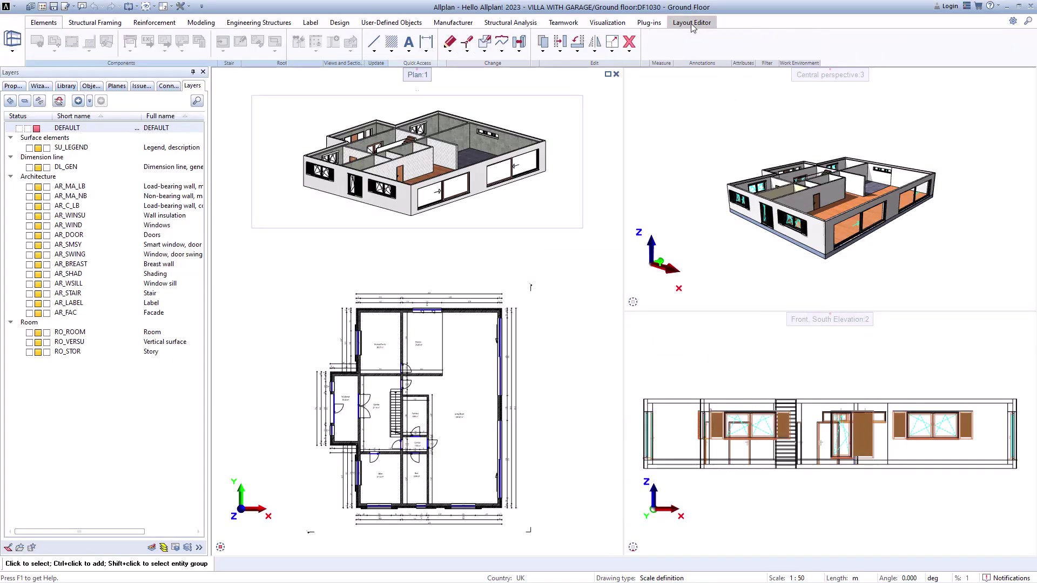
# - Open the project's layout list and try assigning layouts to the Foundation folder
pyautogui.click(692, 22)
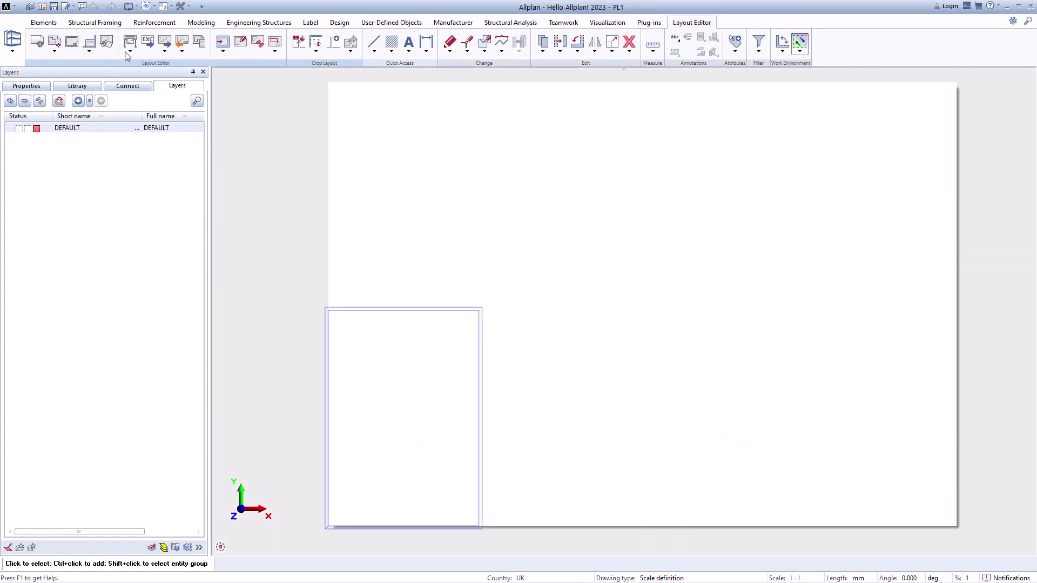
pyautogui.click(42, 6)
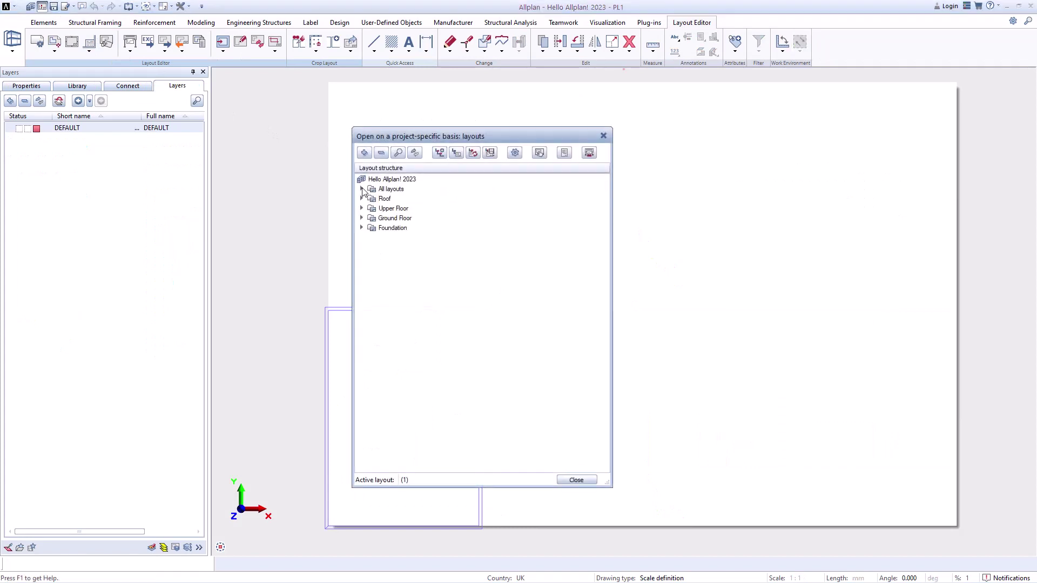
pyautogui.click(362, 189)
pyautogui.click(362, 189)
pyautogui.click(362, 228)
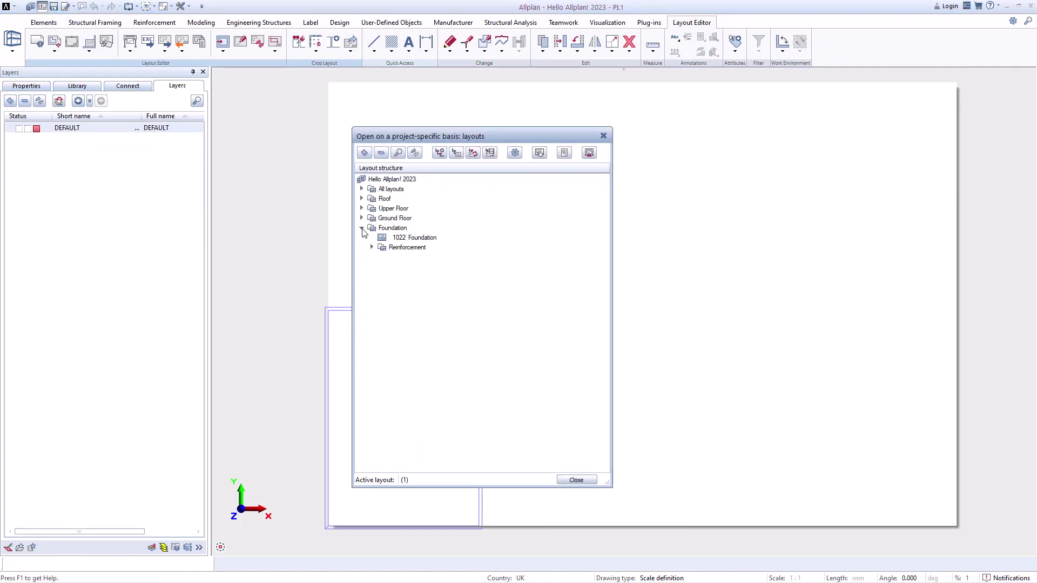
pyautogui.rightClick(402, 229)
pyautogui.click(430, 243)
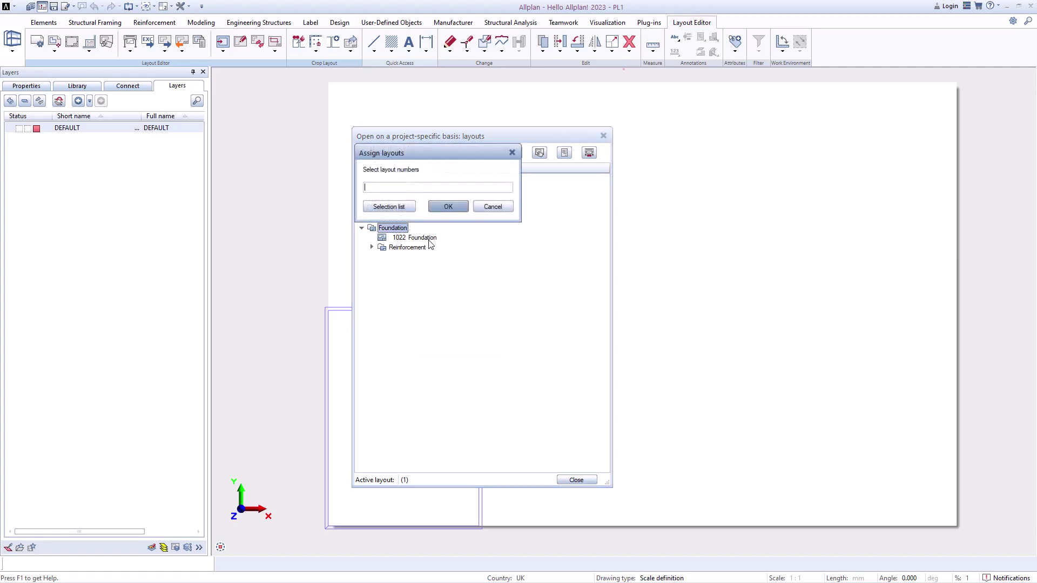
pyautogui.click(390, 207)
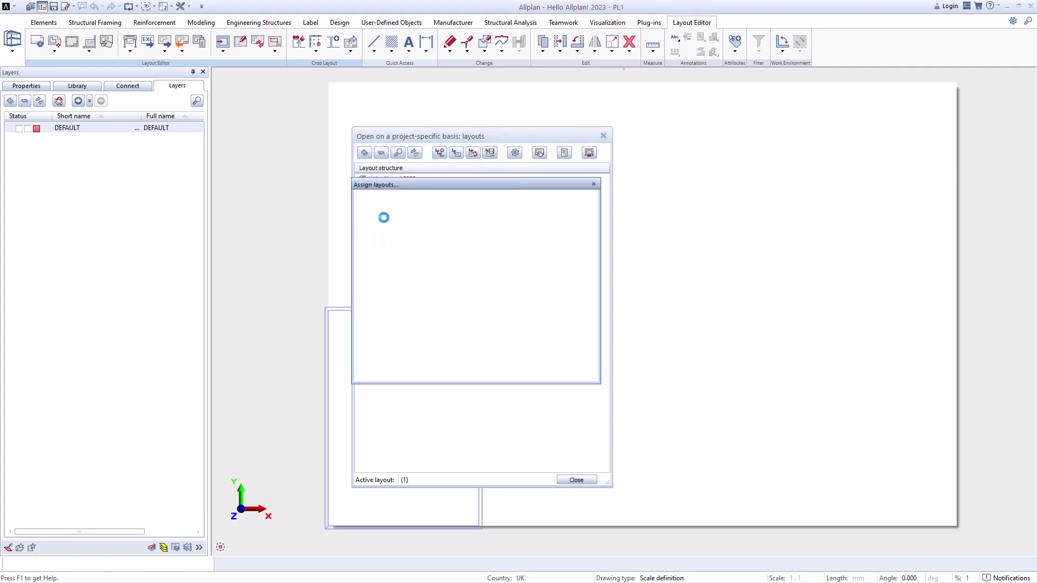
pyautogui.doubleClick(442, 224)
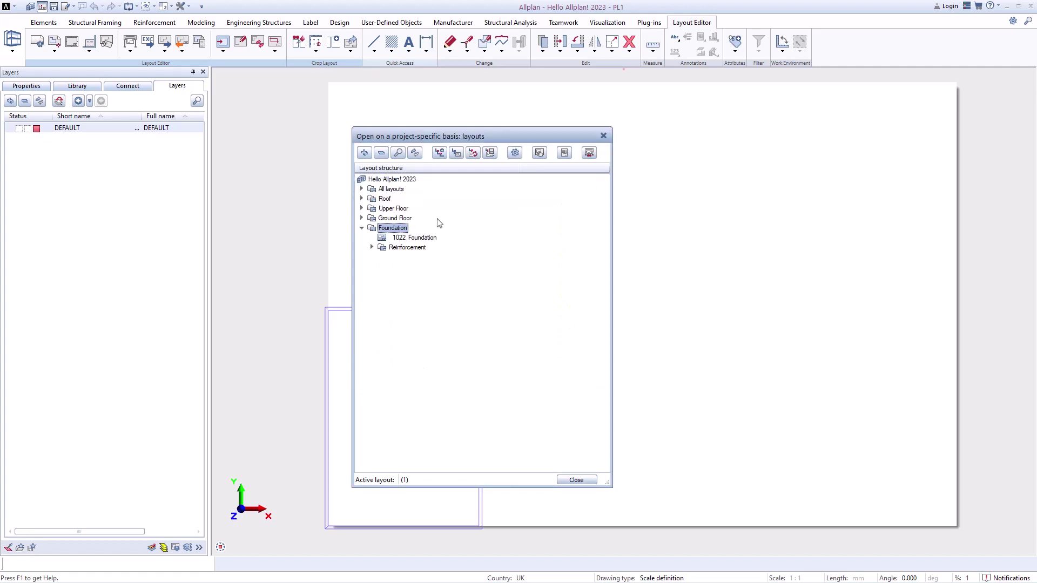
# - Rename layout 1 to 'Planlayout', open it and bring up its page setup
pyautogui.click(361, 189)
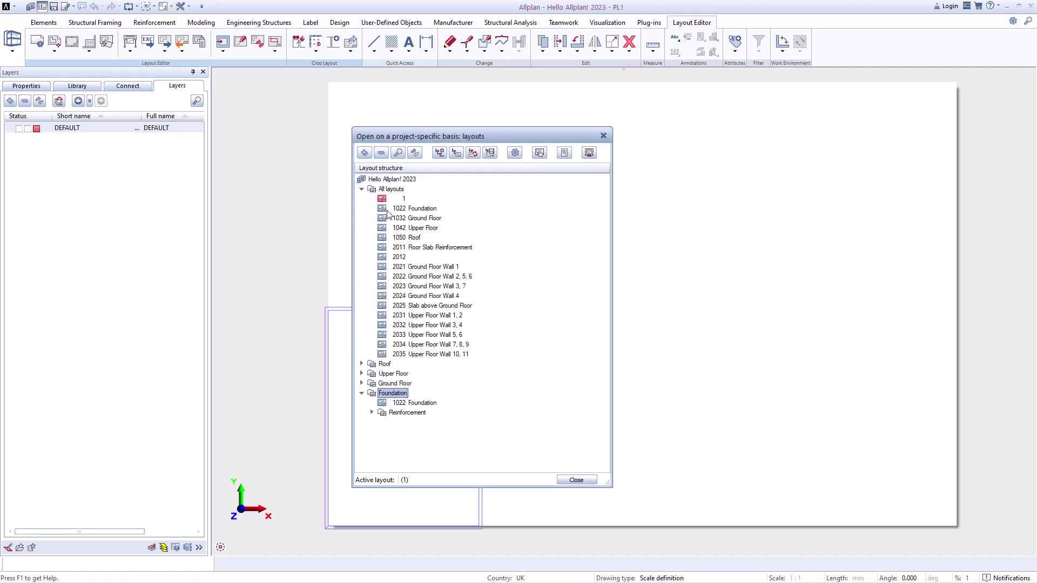
pyautogui.moveTo(384, 213)
pyautogui.click(399, 198)
pyautogui.rightClick(404, 201)
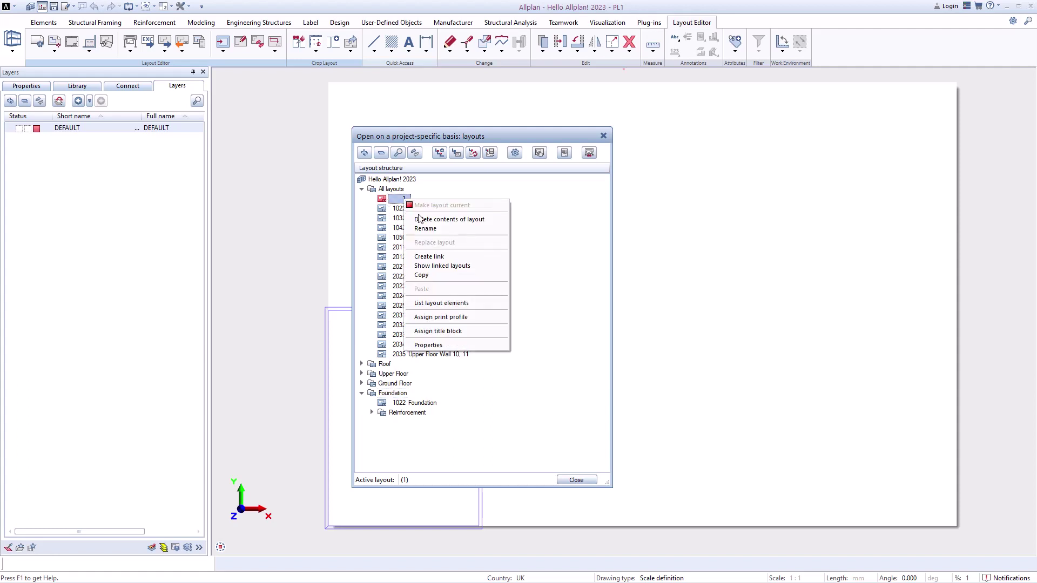
pyautogui.click(425, 229)
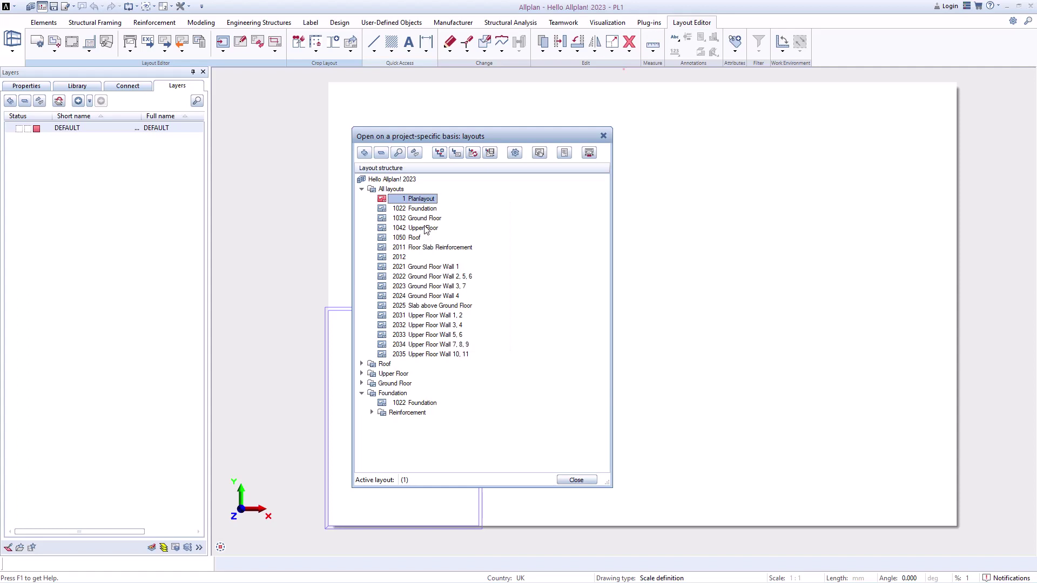
pyautogui.doubleClick(397, 201)
pyautogui.click(37, 42)
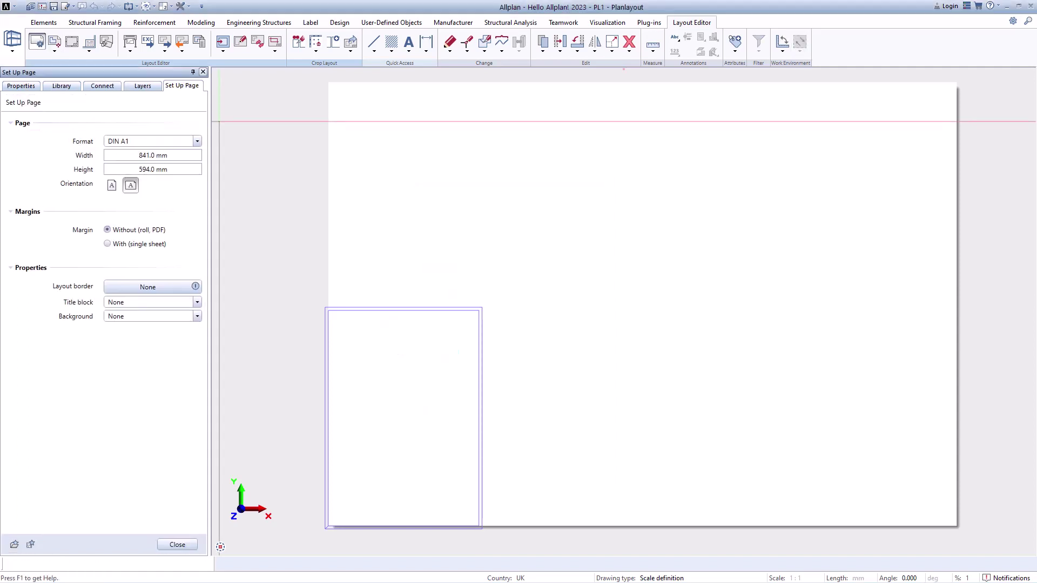
# - Keep the page DIN A1 landscape and add a Filing margin (DIN 824 A) border
pyautogui.click(196, 142)
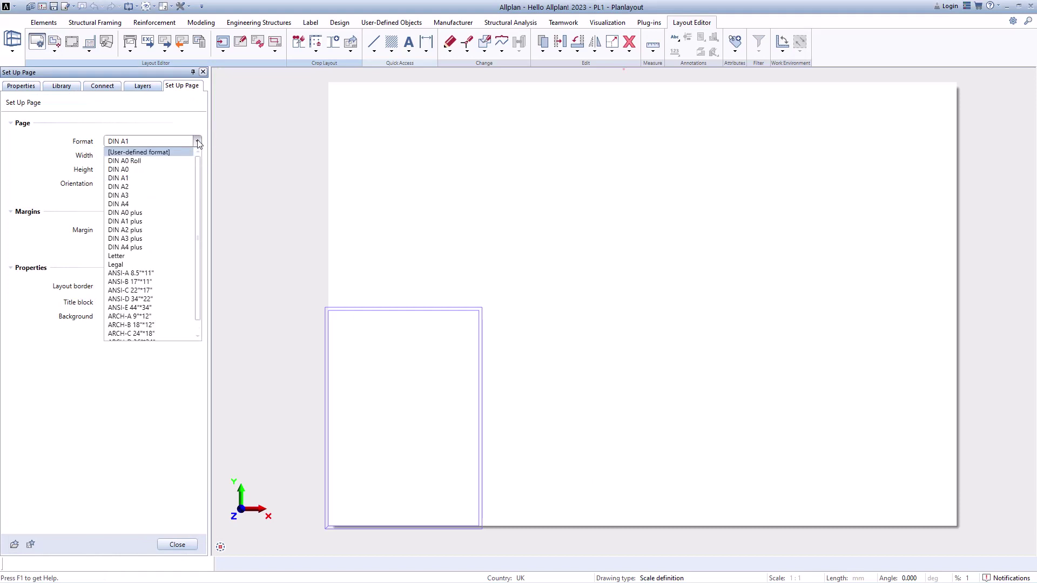
pyautogui.click(197, 142)
pyautogui.click(112, 185)
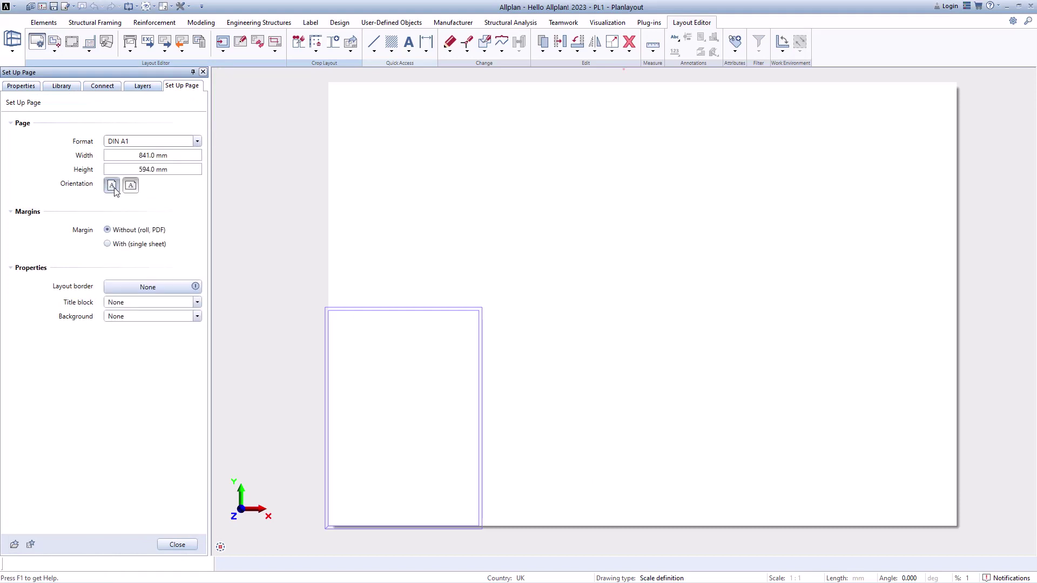
pyautogui.click(129, 188)
pyautogui.click(180, 287)
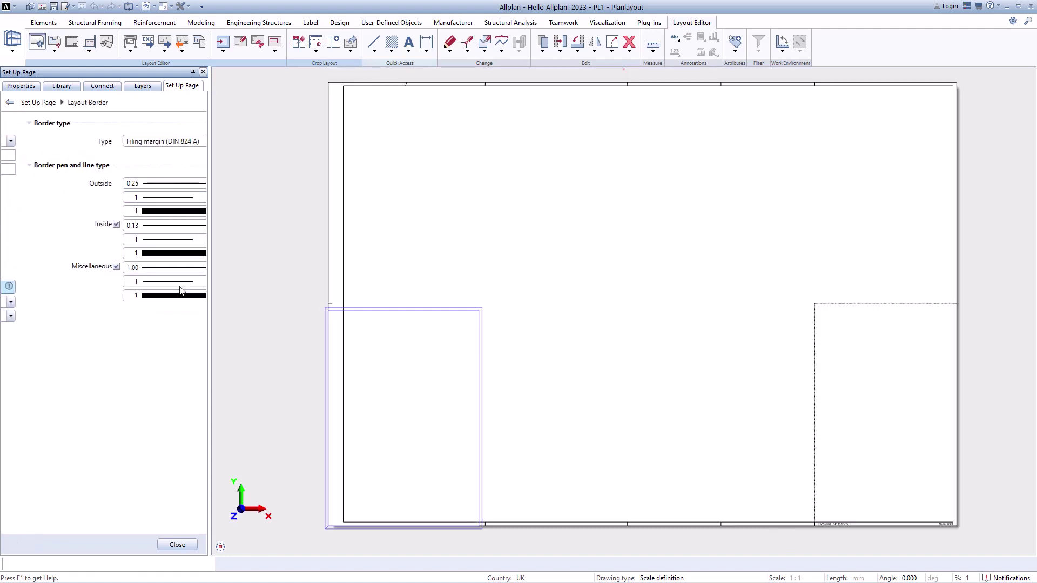
pyautogui.click(9, 103)
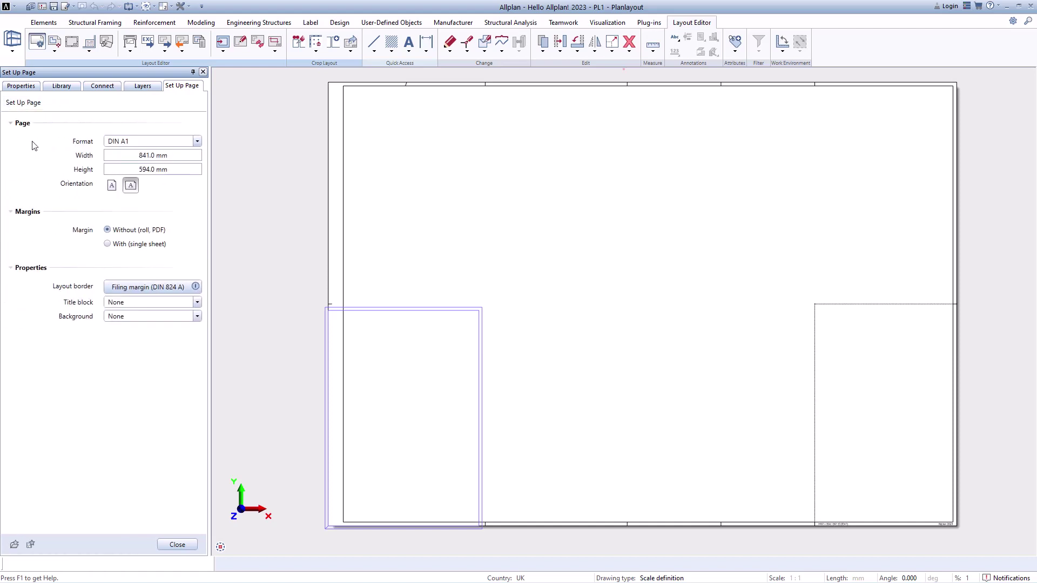
# - Use the '3 With logo, without index' layout legend as the title block
pyautogui.click(197, 302)
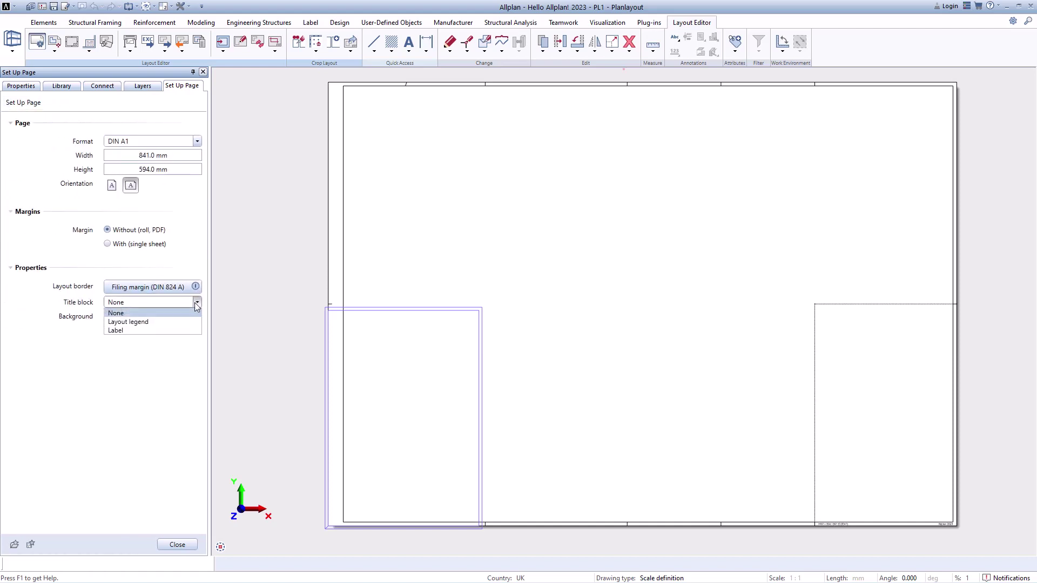
pyautogui.click(187, 320)
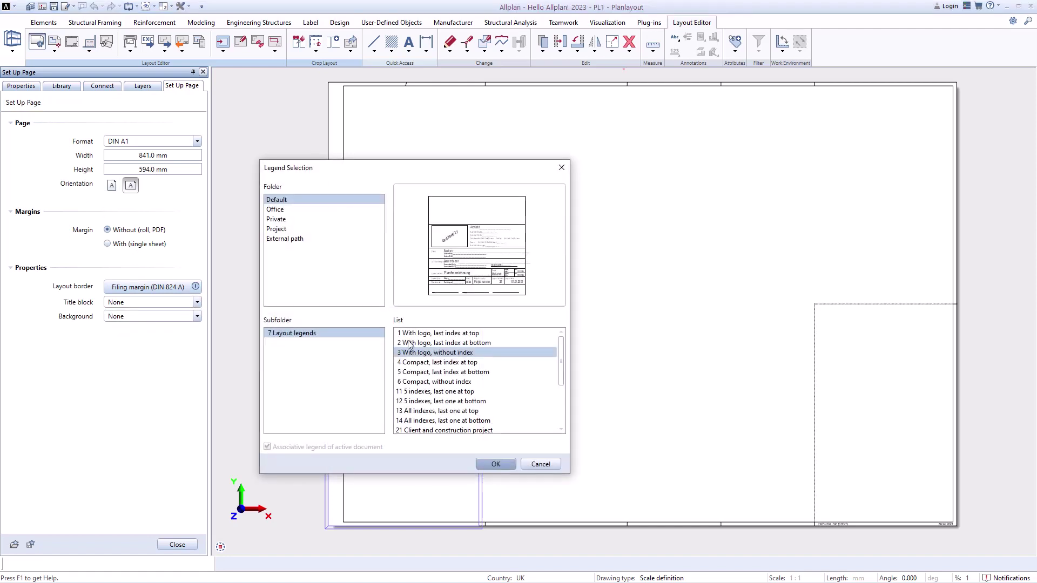
pyautogui.click(424, 372)
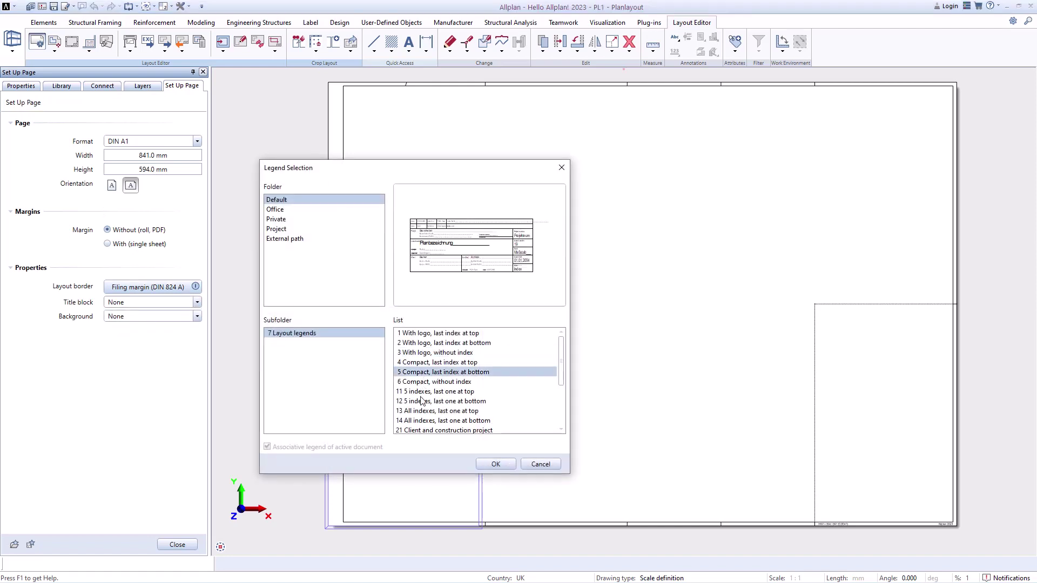
pyautogui.click(423, 401)
pyautogui.click(418, 353)
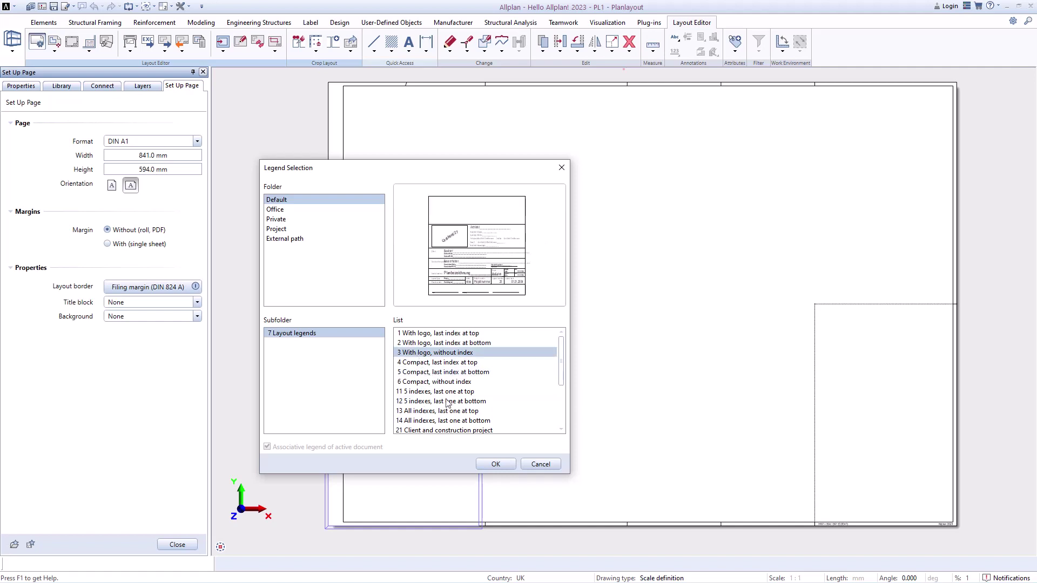
pyautogui.click(492, 465)
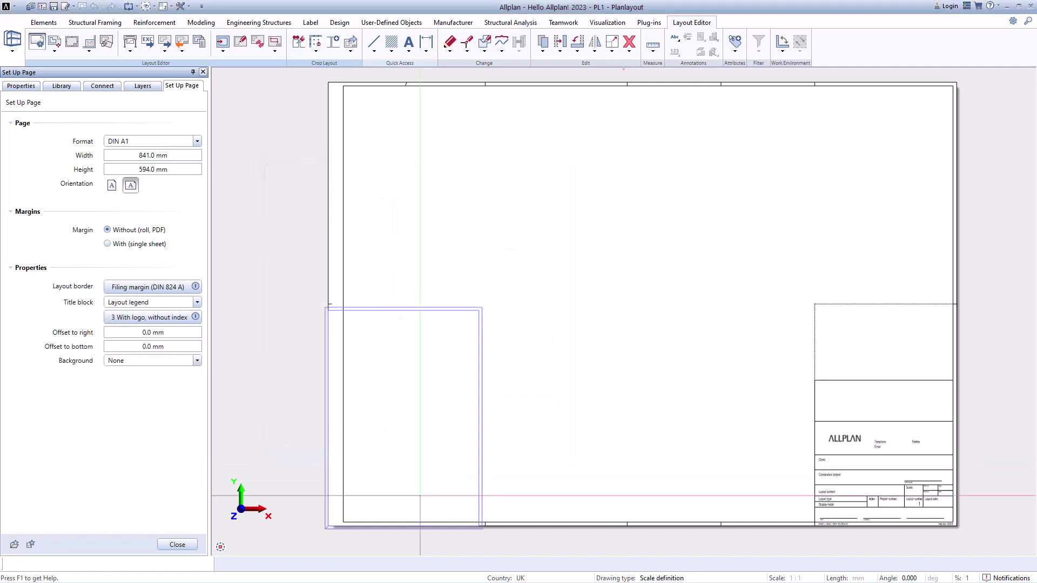
# - Offset the title block 5 mm from the right and bottom, then finish page setup
pyautogui.click(175, 335)
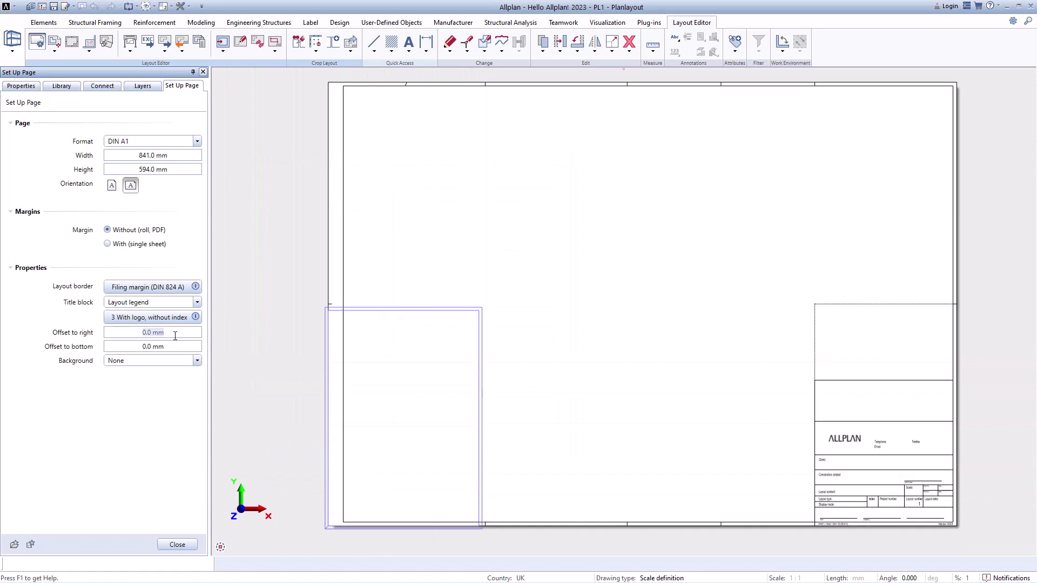
pyautogui.write('5')
pyautogui.press('Return')
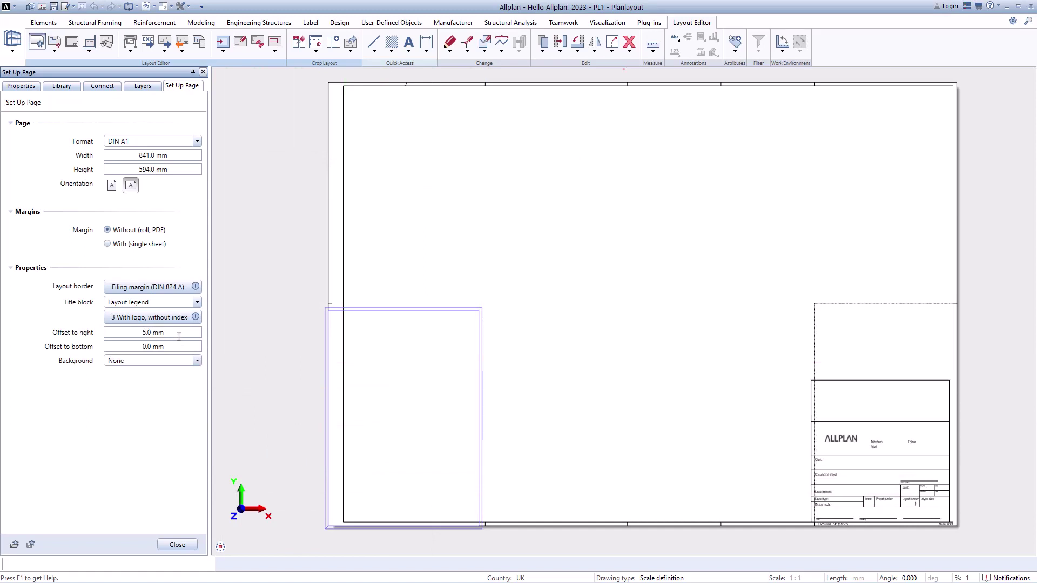
pyautogui.write('5')
pyautogui.press('Return')
pyautogui.press('Escape')
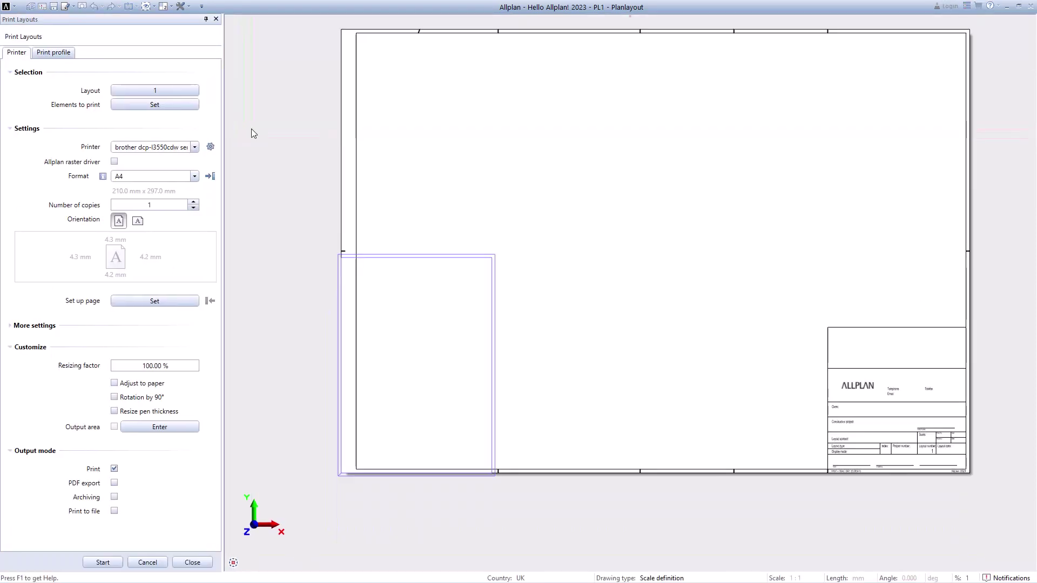
# - Print to adobe pdf on a landscape Oversize A1 sheet (899.9 × 625.1 mm)
pyautogui.click(195, 147)
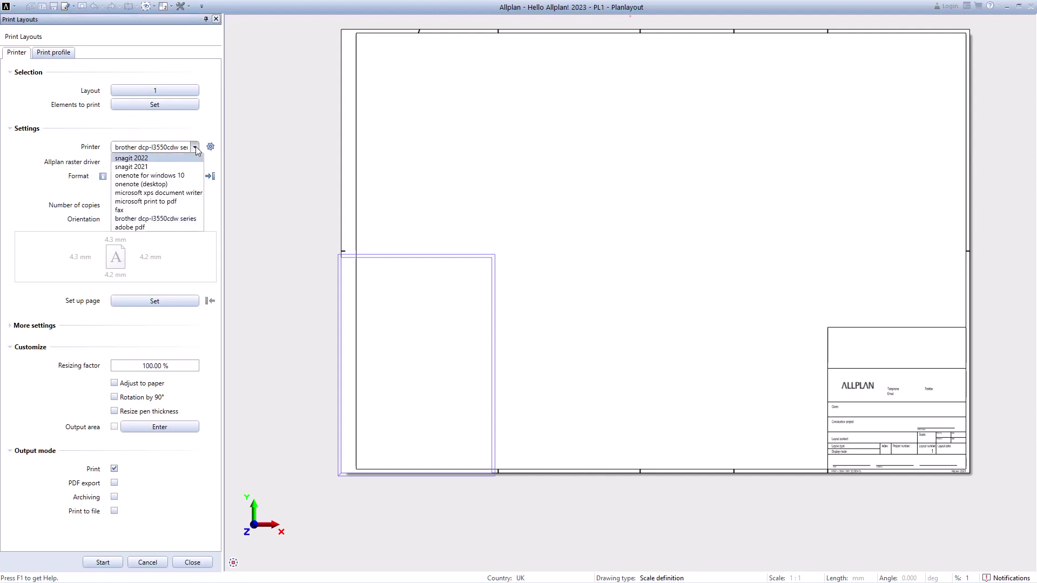
pyautogui.click(141, 228)
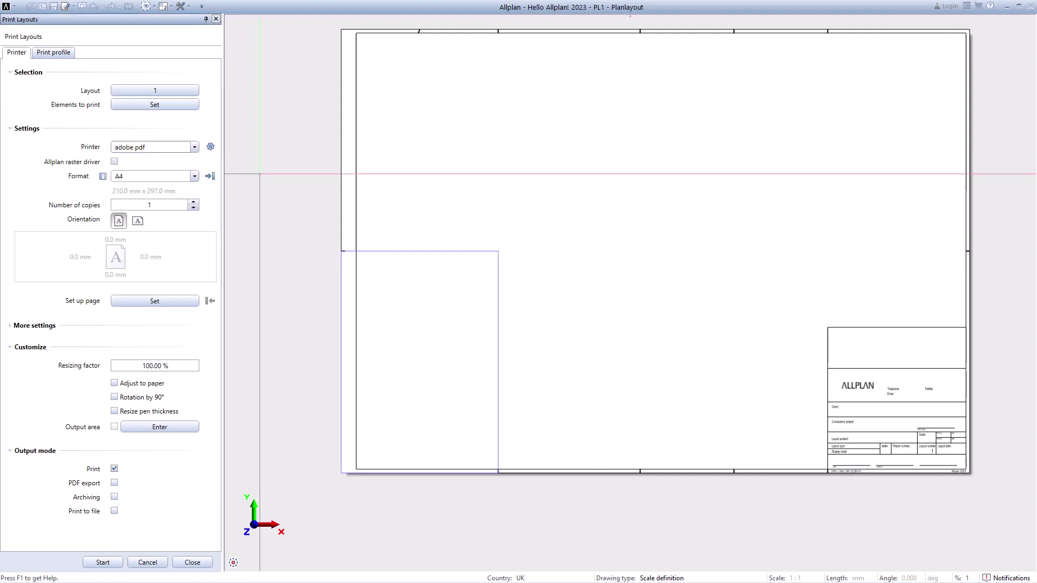
pyautogui.click(138, 221)
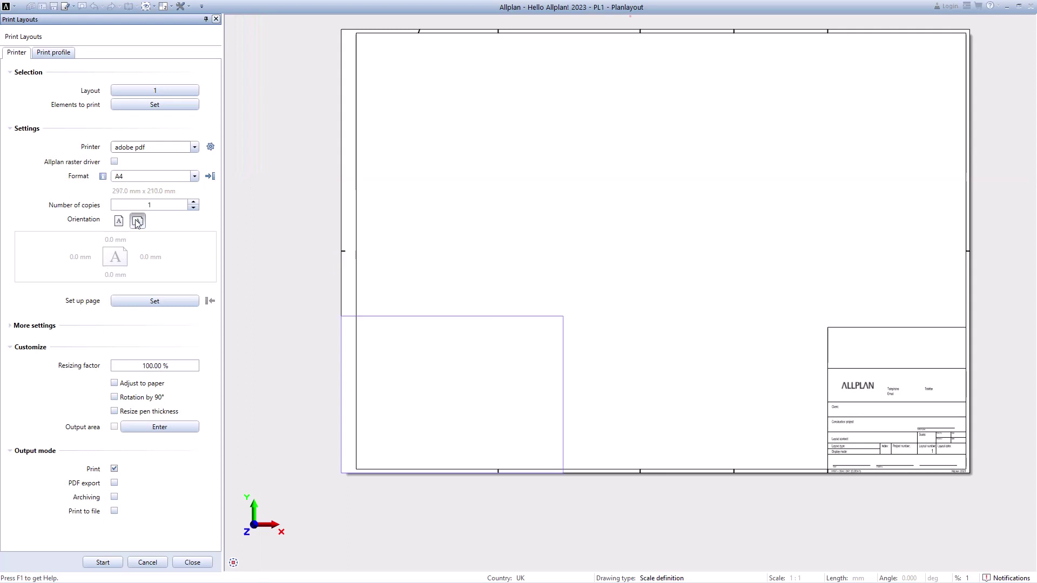
pyautogui.click(194, 176)
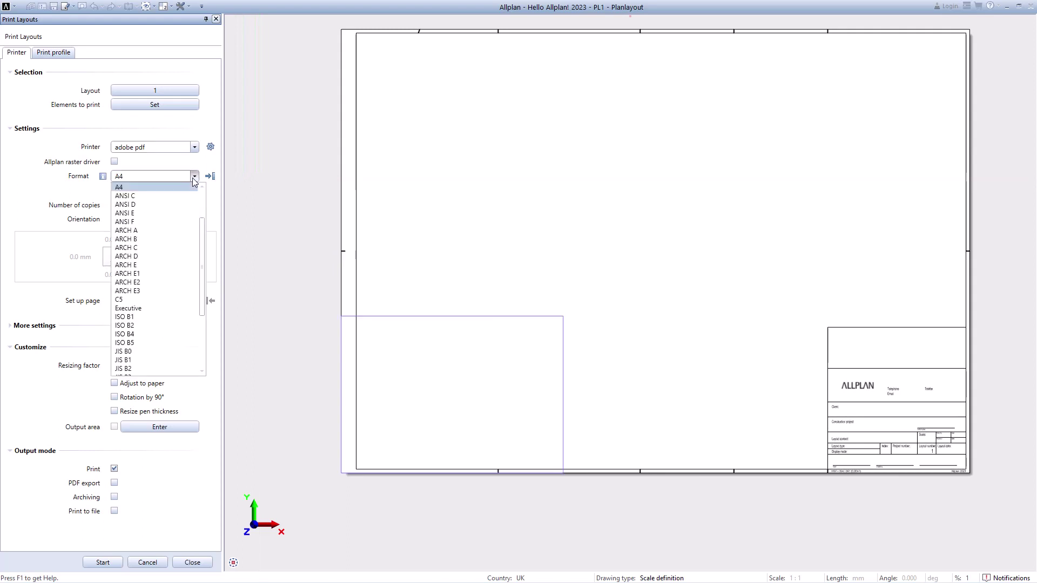
pyautogui.scroll(-4, 189, 203)
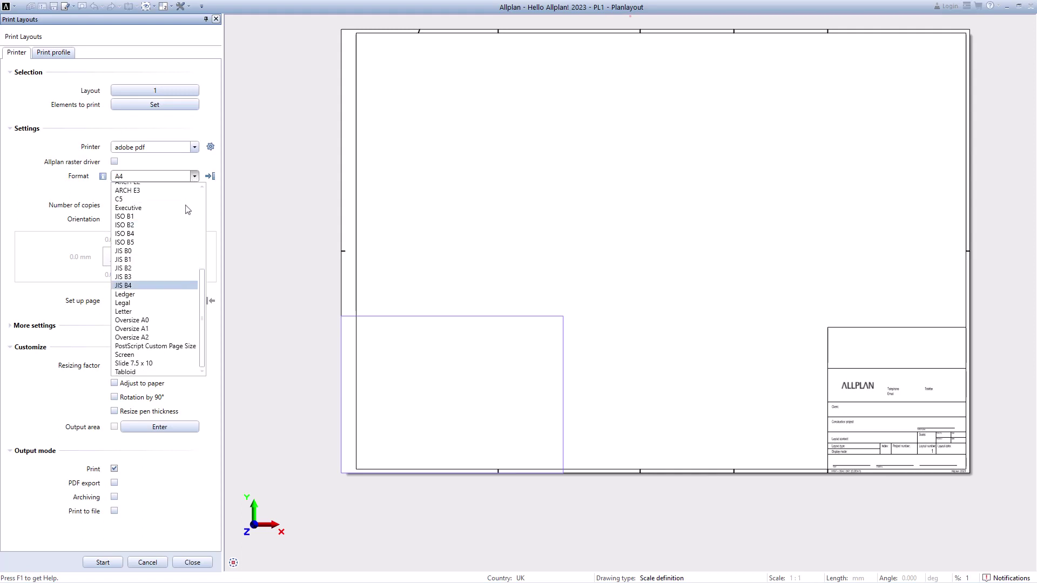
pyautogui.click(153, 328)
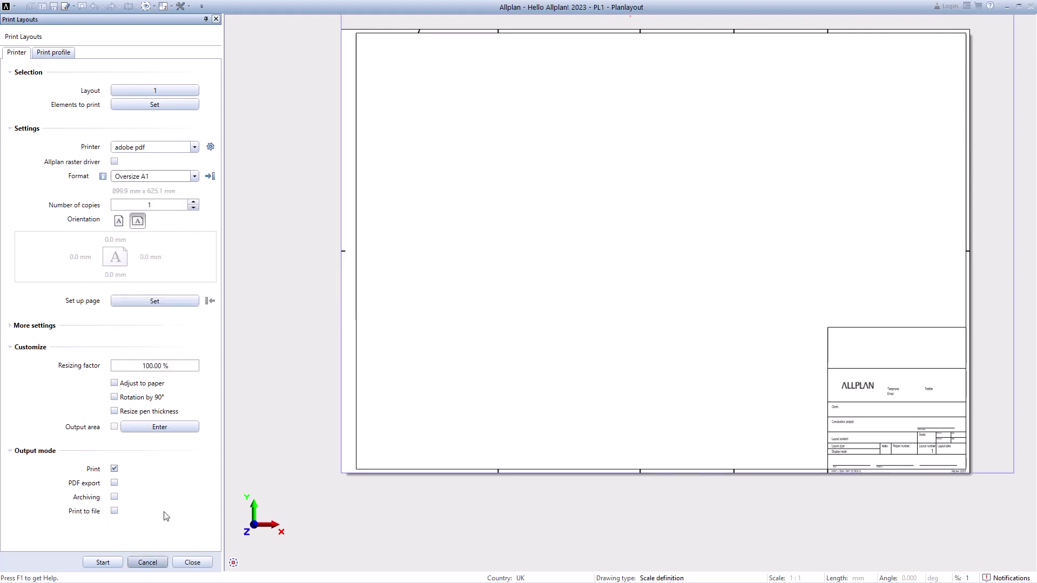
pyautogui.click(192, 562)
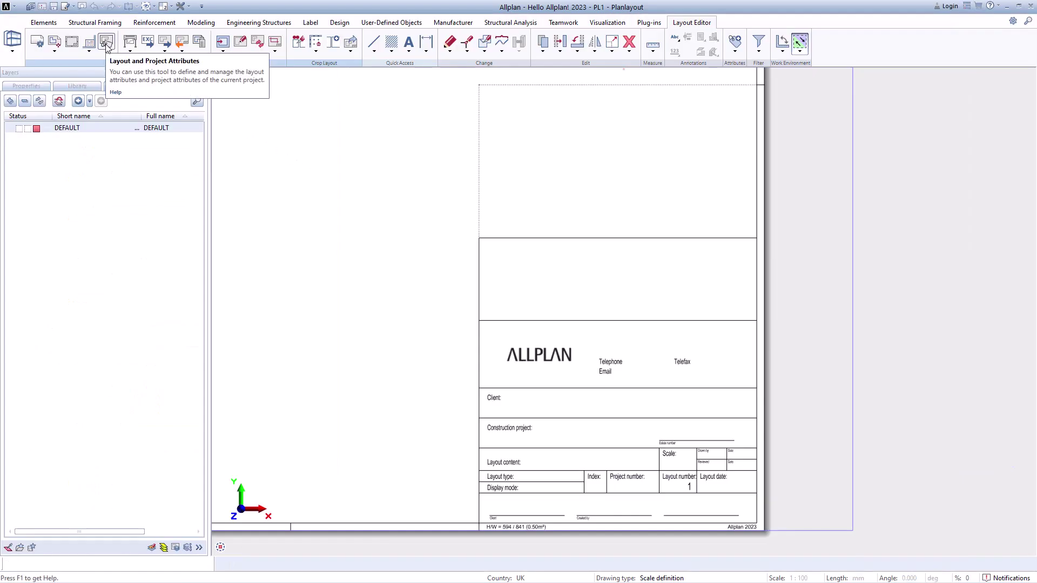
# - Enter the architect's and client's name, street and ZIP/city in the project attributes
pyautogui.click(107, 43)
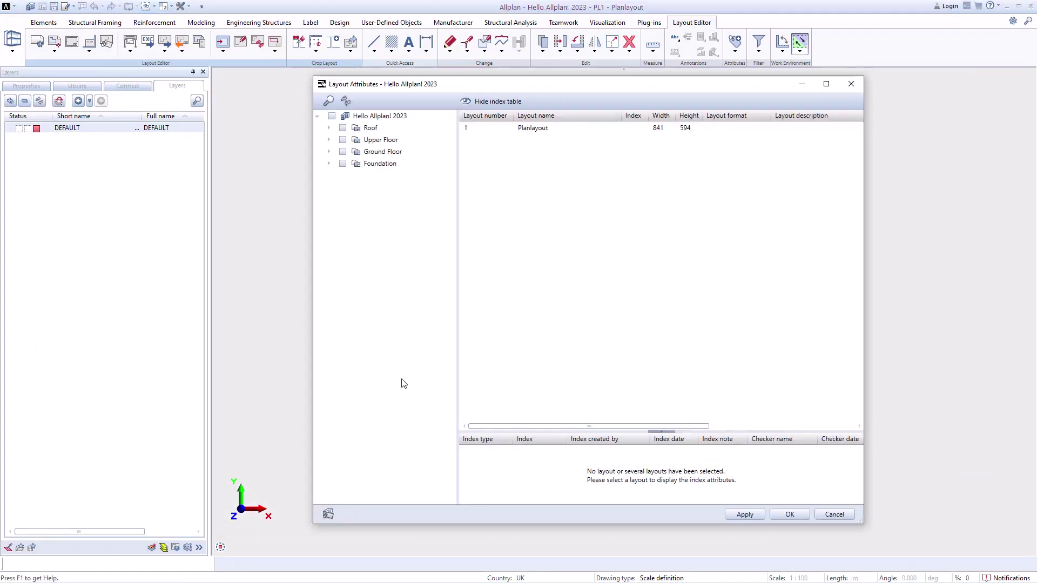
pyautogui.click(329, 515)
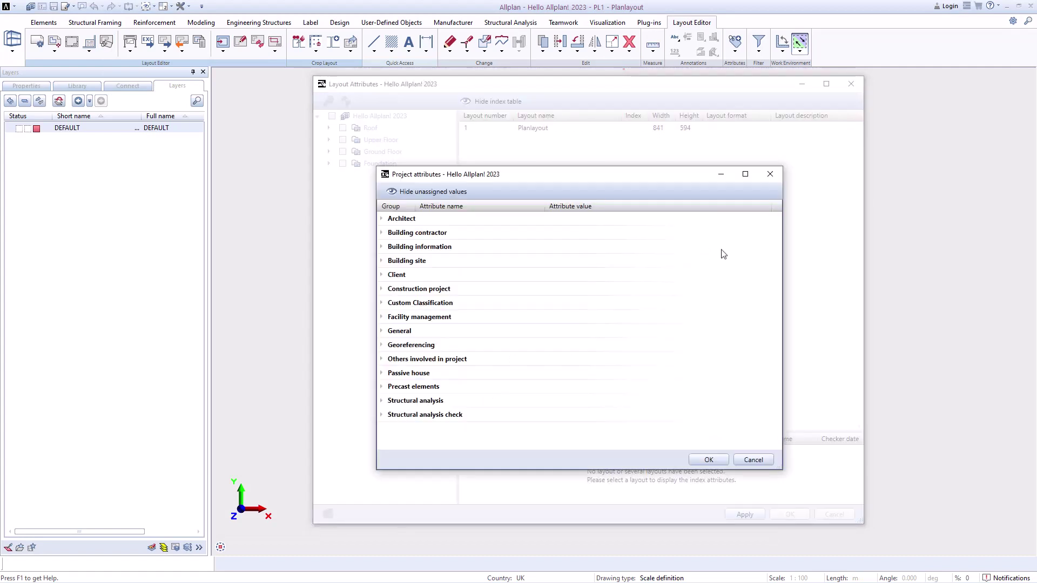
pyautogui.click(409, 224)
pyautogui.click(567, 231)
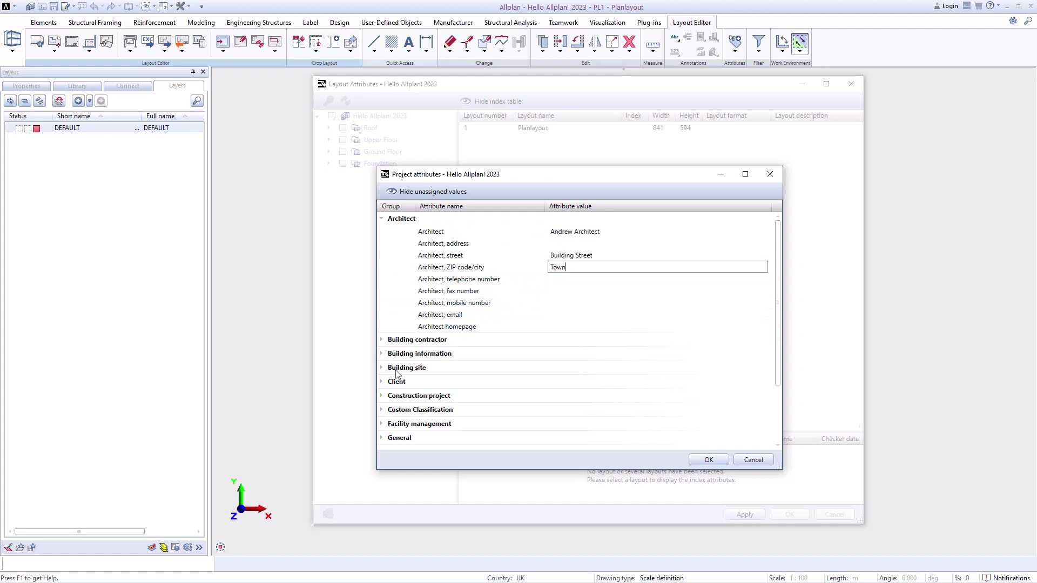
pyautogui.click(382, 382)
pyautogui.click(592, 394)
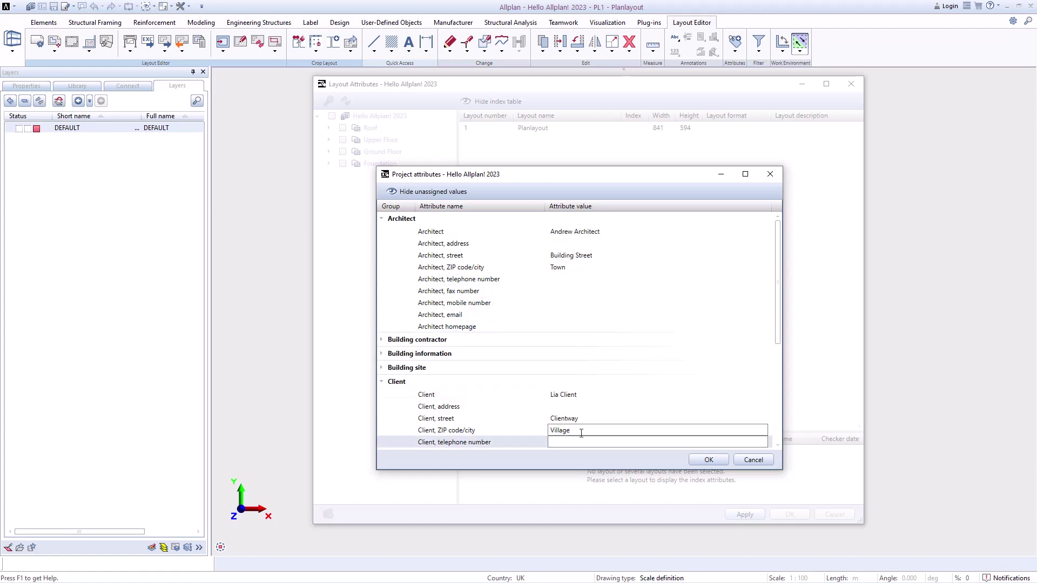
pyautogui.click(709, 461)
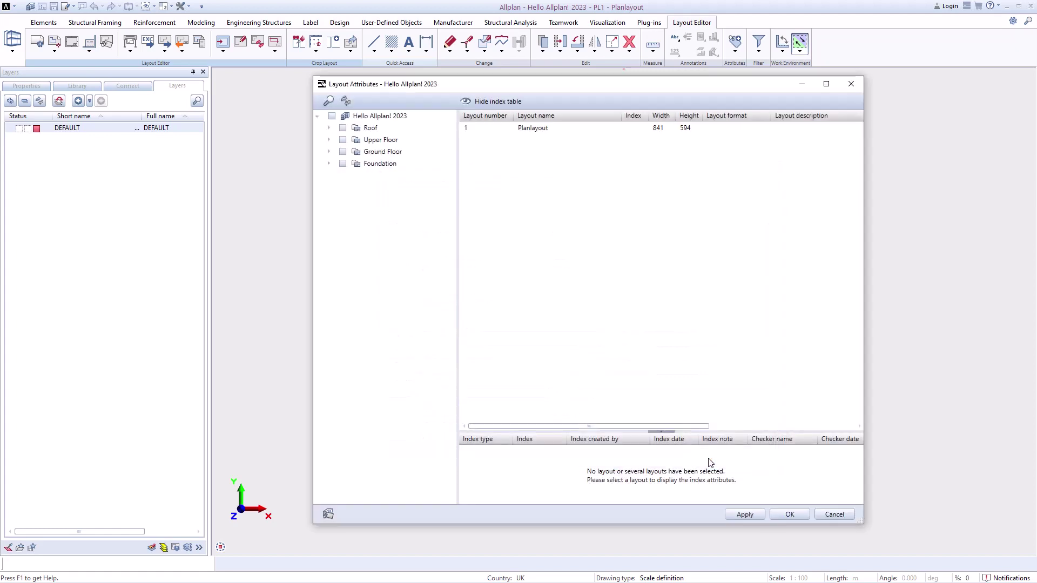
pyautogui.click(779, 514)
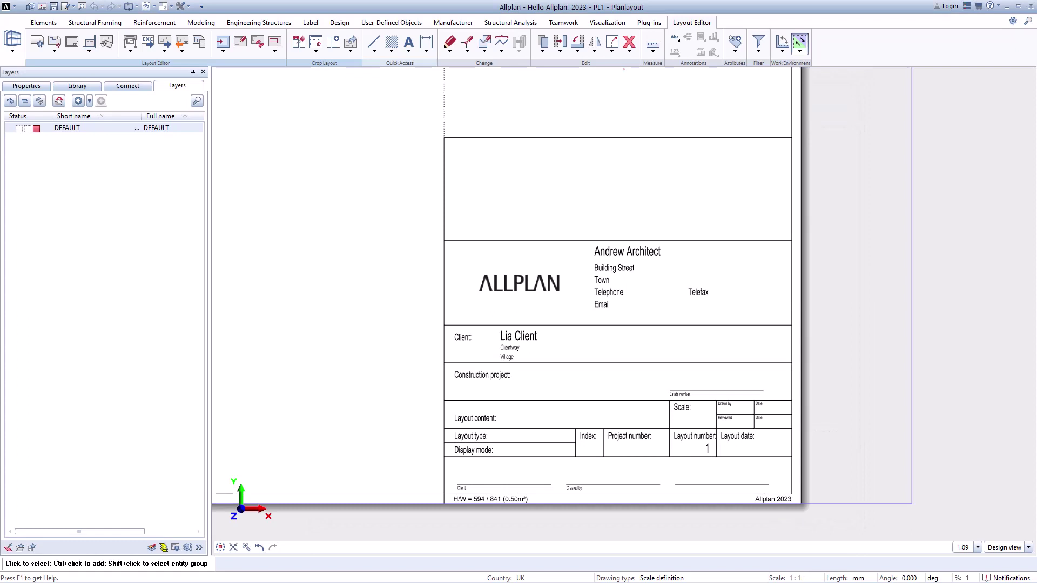
pyautogui.click(54, 42)
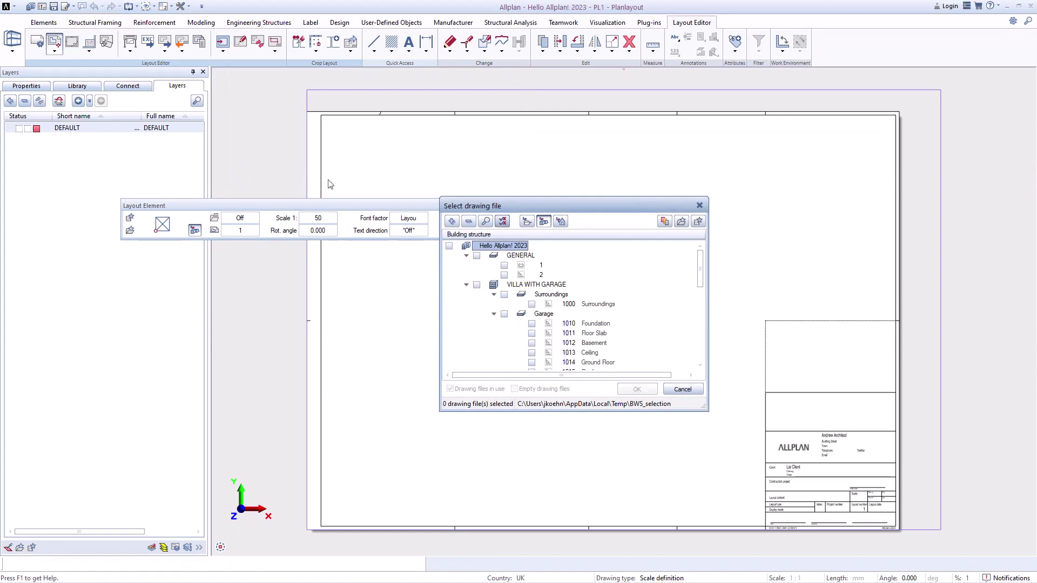
# - Place Ground Floor drawing file 1030 on the sheet as a 1:50 floor plan
pyautogui.click(561, 221)
pyautogui.click(544, 222)
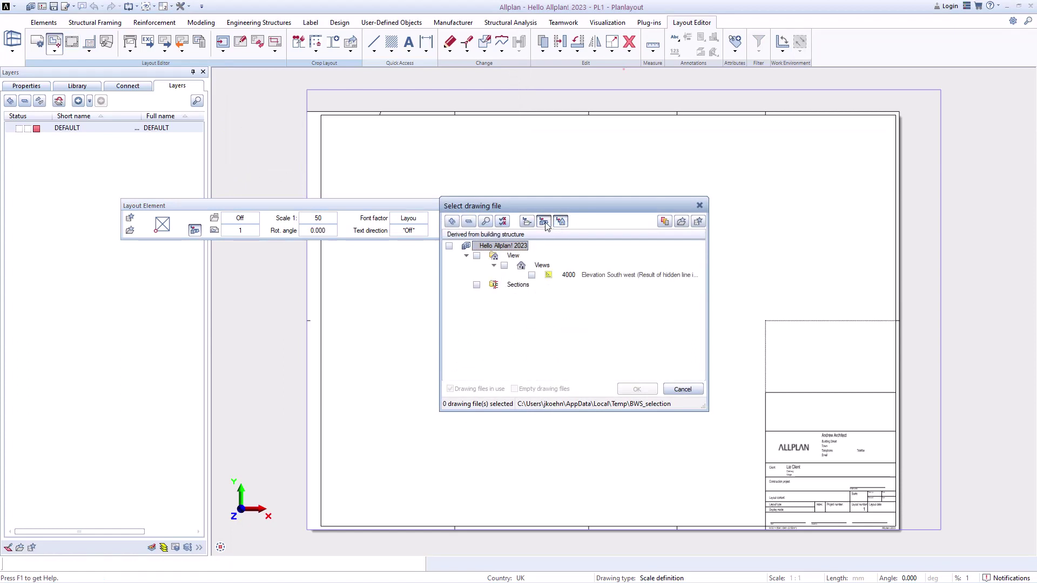
pyautogui.click(665, 222)
pyautogui.moveTo(700, 263); pyautogui.dragTo(701, 298)
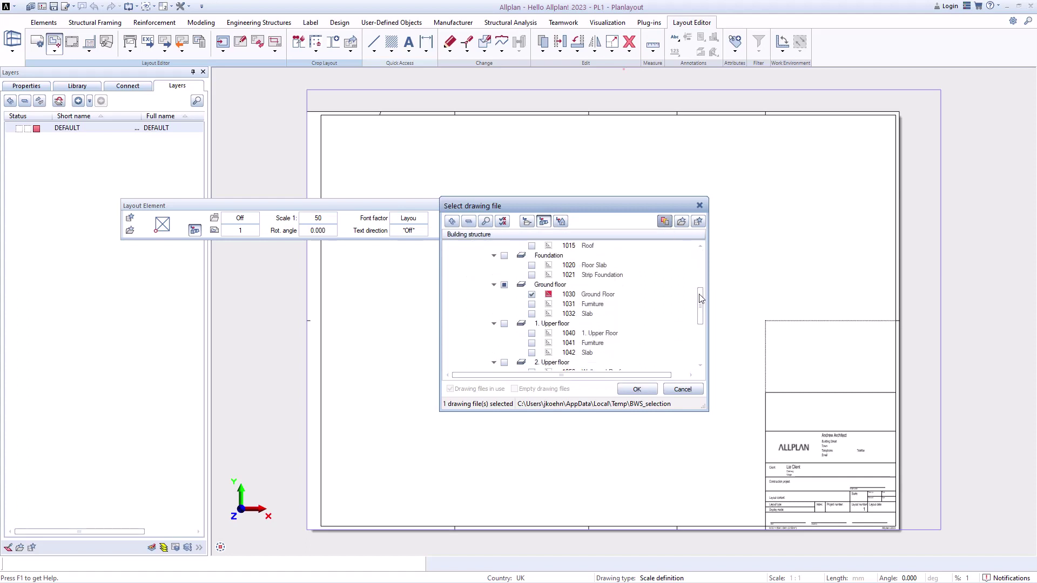
pyautogui.click(637, 389)
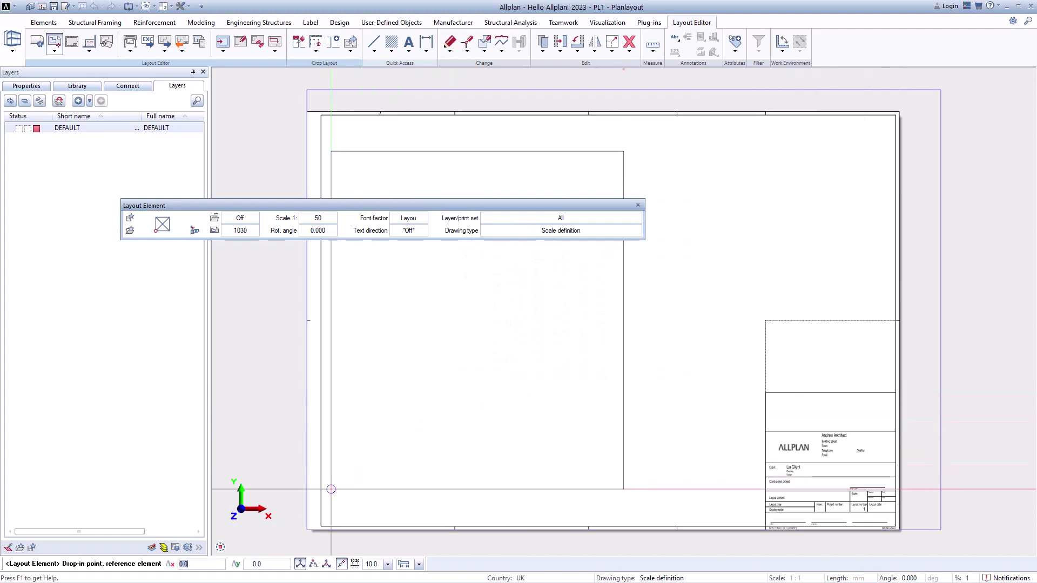
pyautogui.click(374, 487)
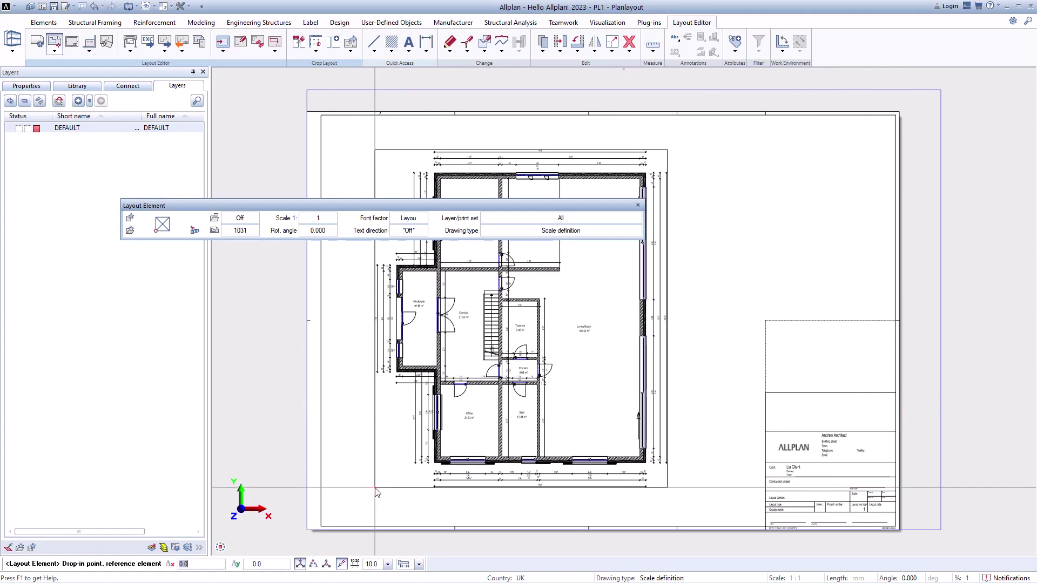
pyautogui.press('Escape')
pyautogui.click(543, 43)
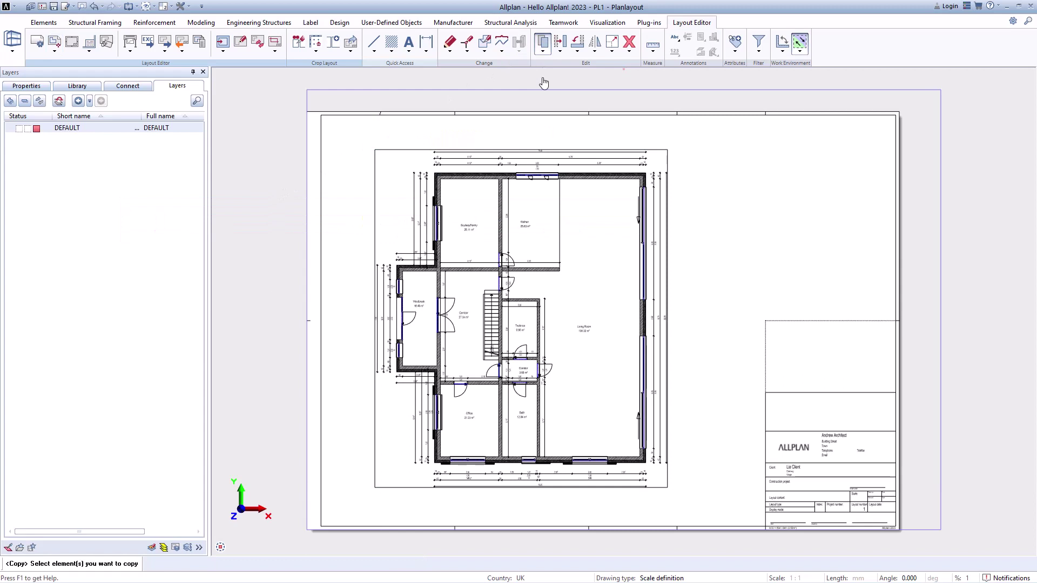
# - Add a layout window showing South west elevation 4000, cropped to a rectangle beside the sheet
pyautogui.press('Escape')
pyautogui.click(274, 42)
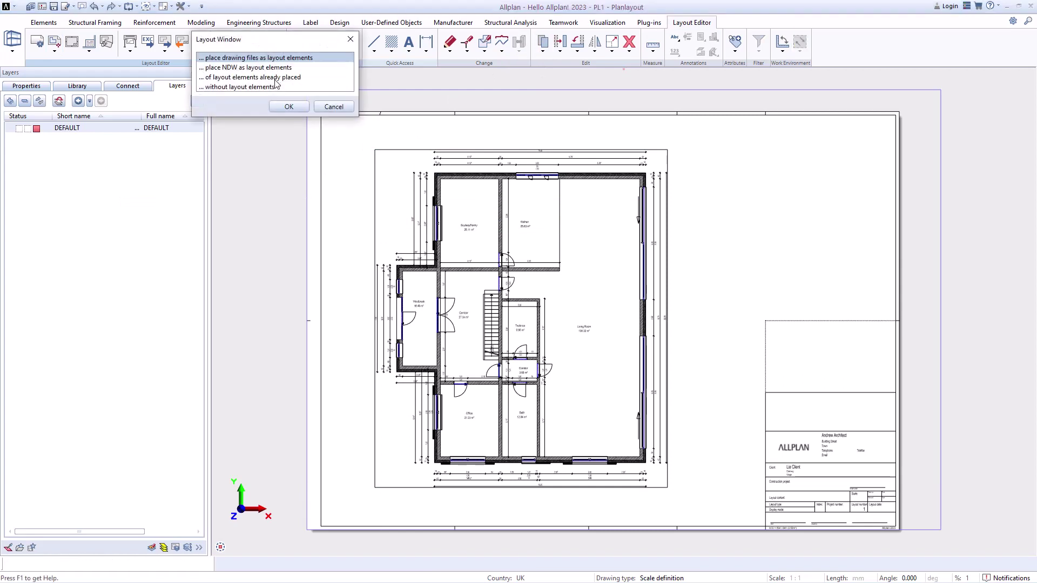
pyautogui.click(282, 104)
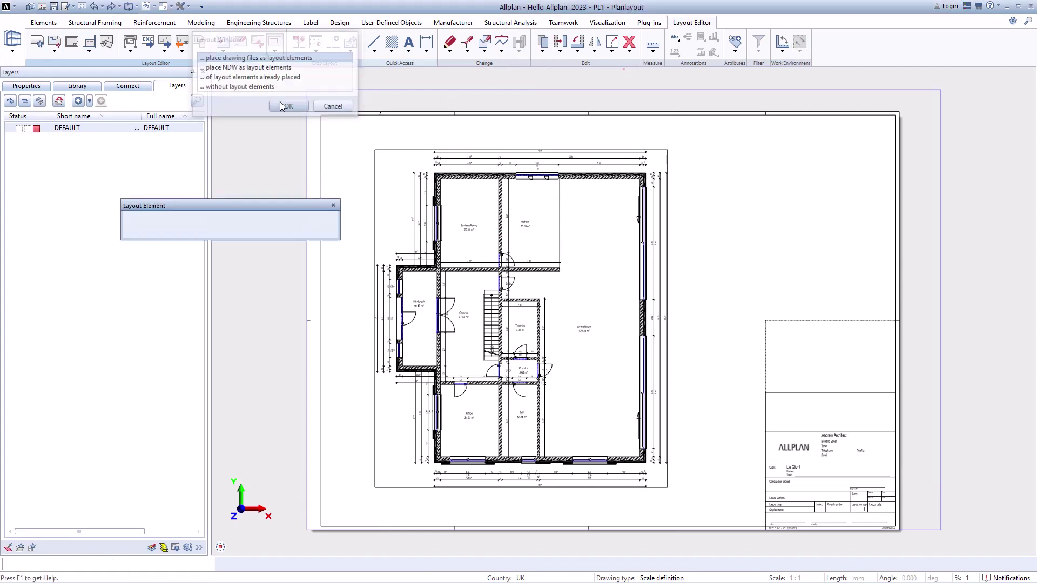
pyautogui.click(194, 230)
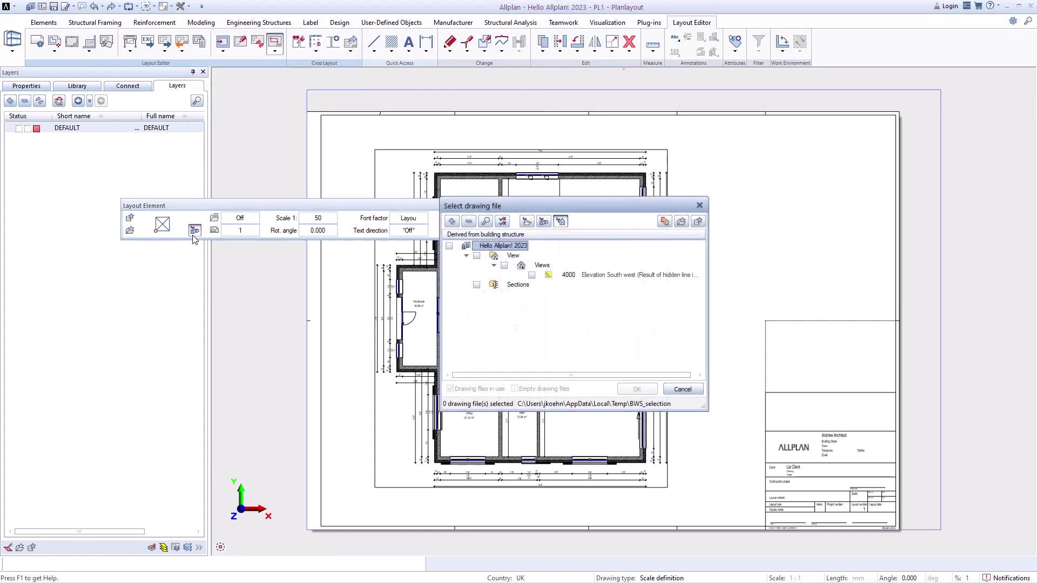
pyautogui.click(531, 276)
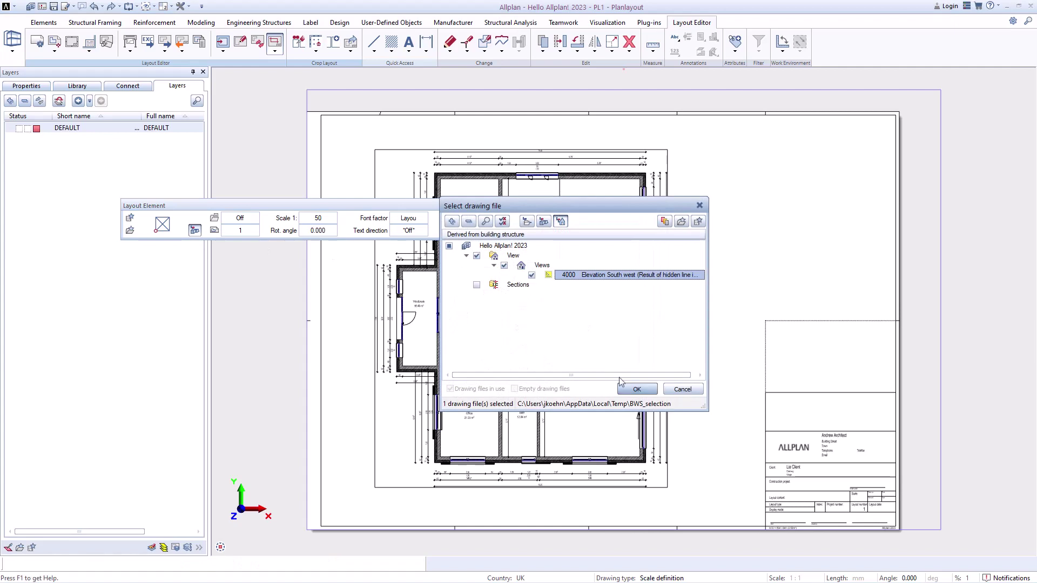
pyautogui.click(637, 389)
pyautogui.scroll(-5, 551, 390)
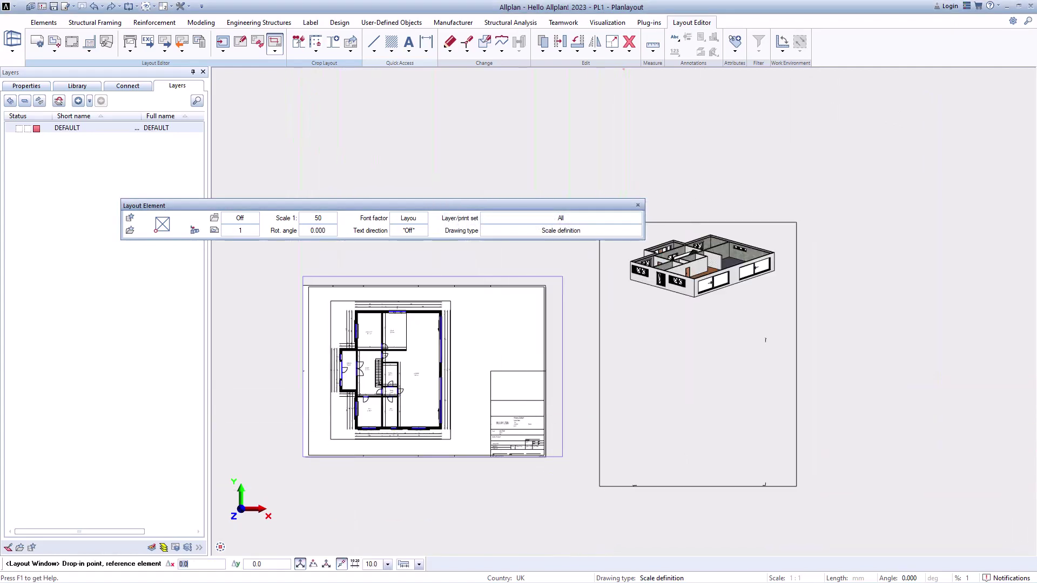
pyautogui.click(625, 286)
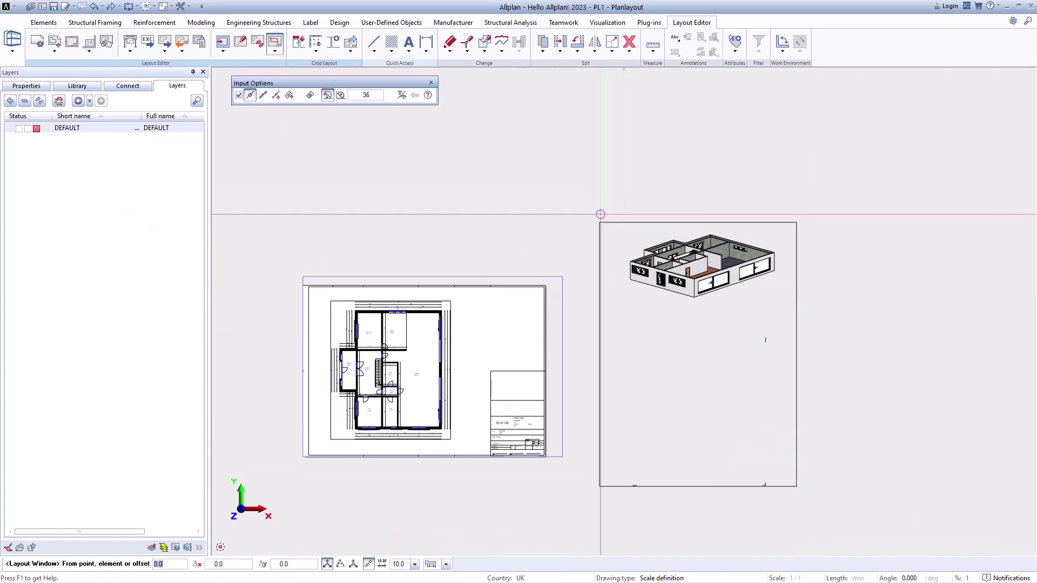
pyautogui.click(609, 215)
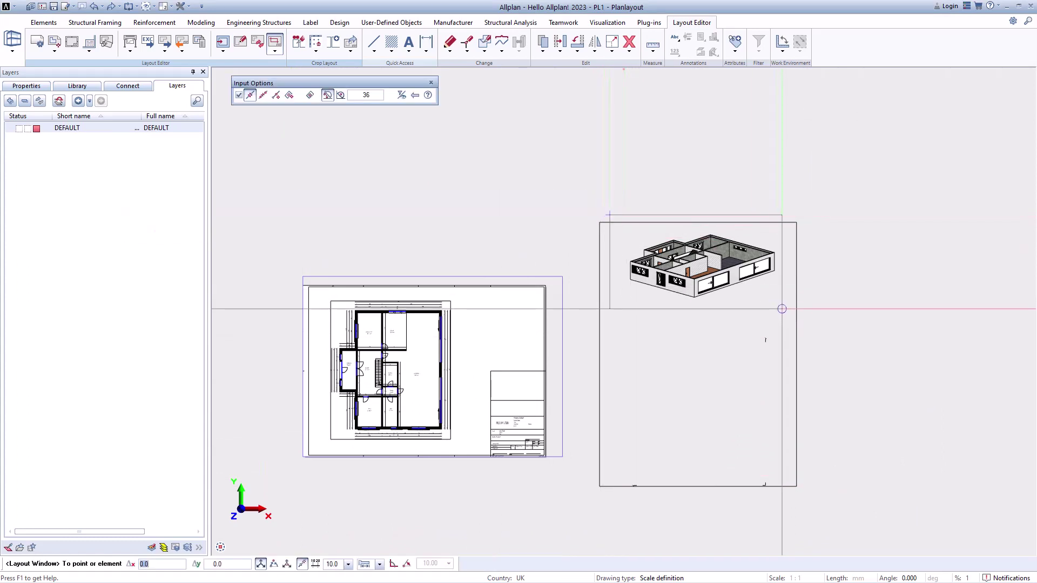
pyautogui.click(790, 312)
# - List the layout element settings of the elevation
pyautogui.click(54, 50)
pyautogui.click(91, 85)
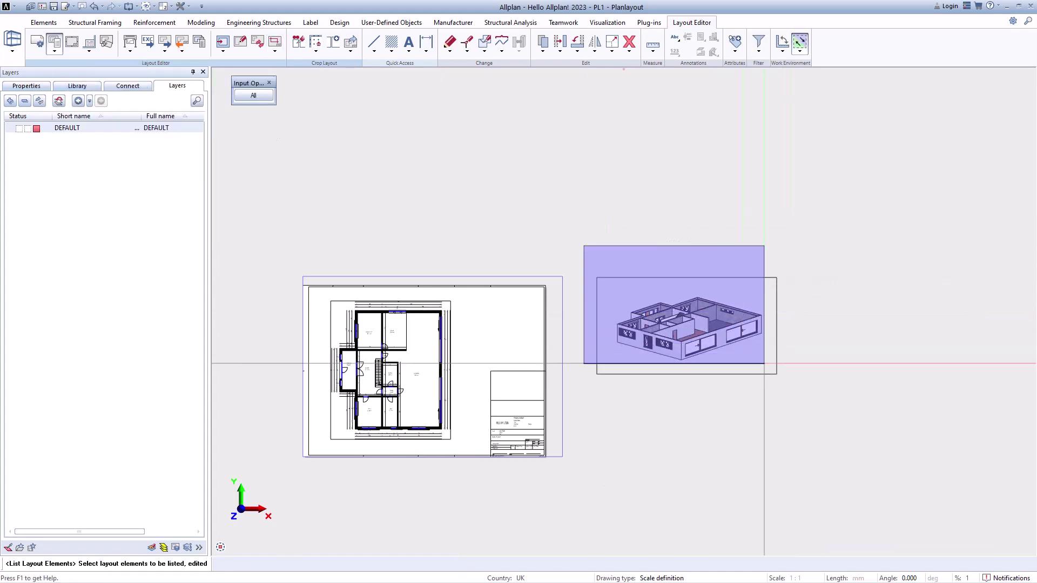
pyautogui.click(745, 352)
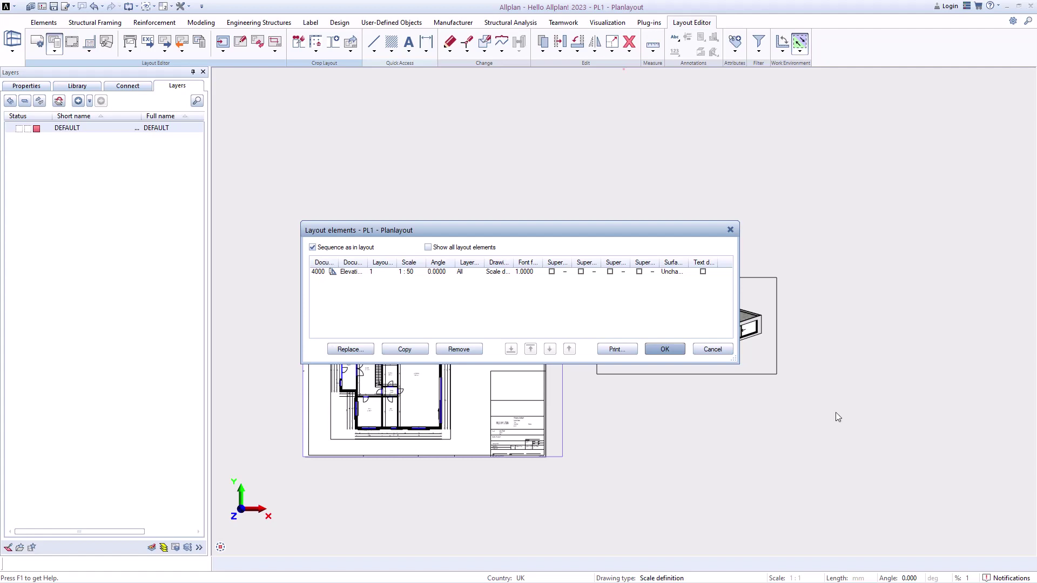
# - Change elevation 4000's scale in the layout elements list to 1 : 100
pyautogui.doubleClick(409, 272)
pyautogui.click(409, 335)
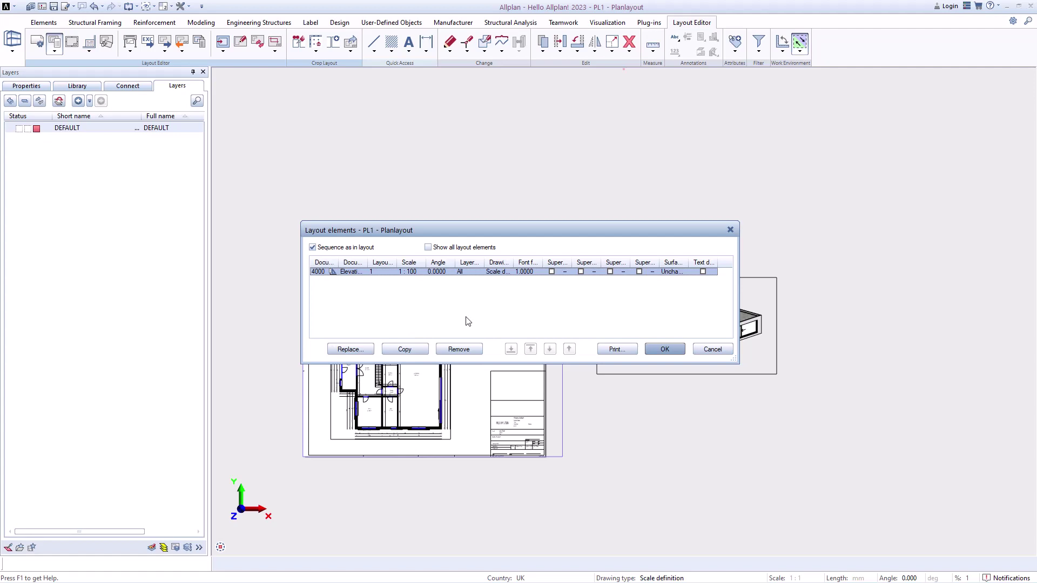
pyautogui.click(664, 349)
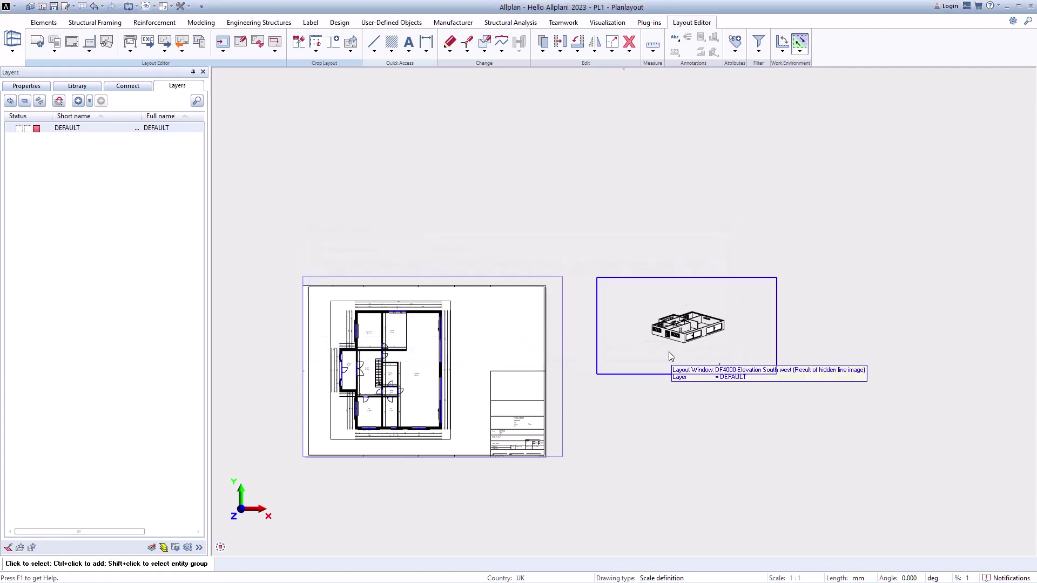
pyautogui.click(274, 53)
# - Redraw the elevation window outline smaller and move it to the sheet's upper right
pyautogui.click(287, 74)
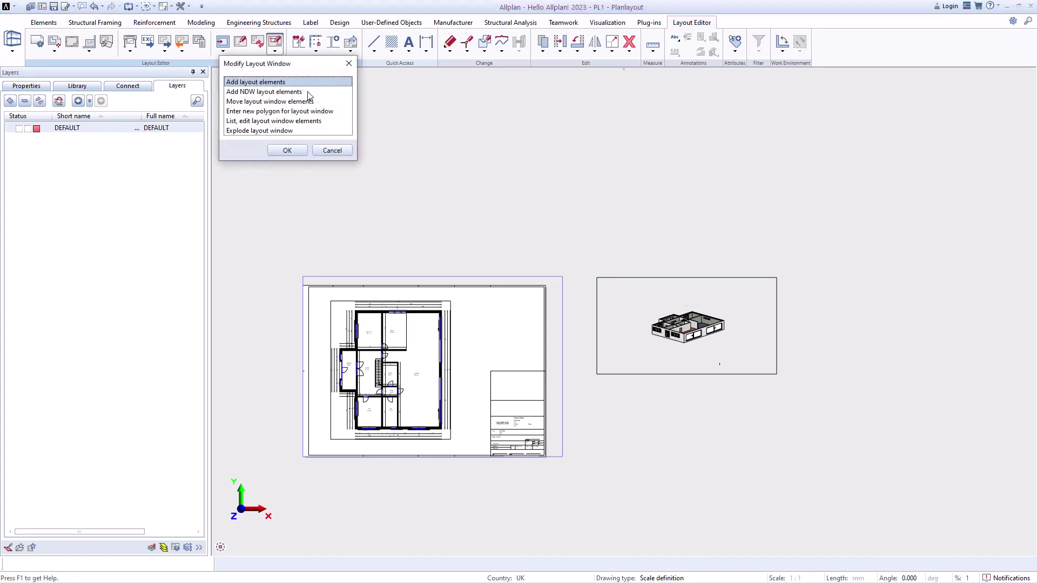
pyautogui.doubleClick(279, 111)
pyautogui.click(691, 324)
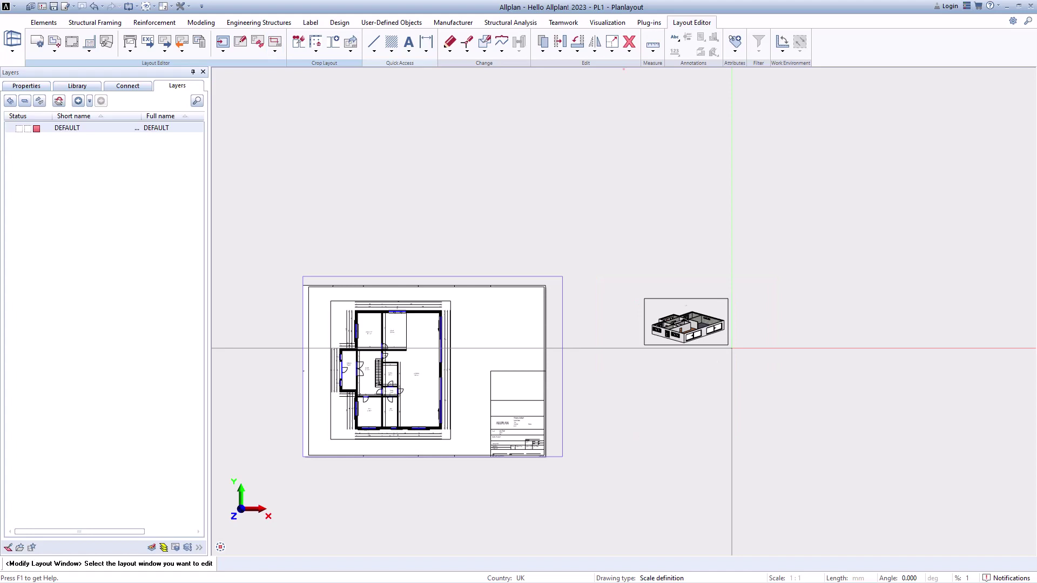
pyautogui.click(560, 41)
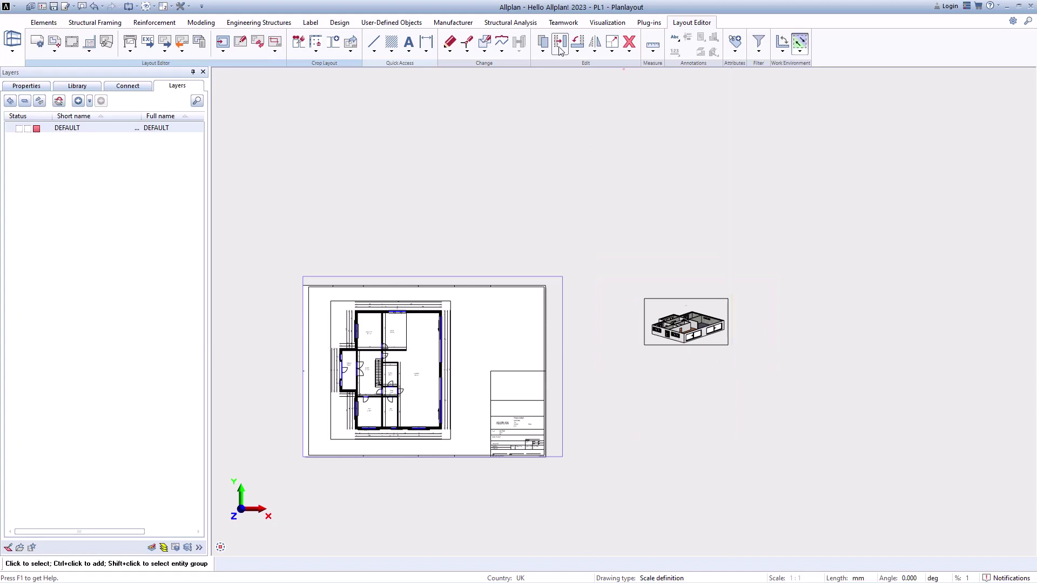
pyautogui.click(693, 342)
pyautogui.click(677, 326)
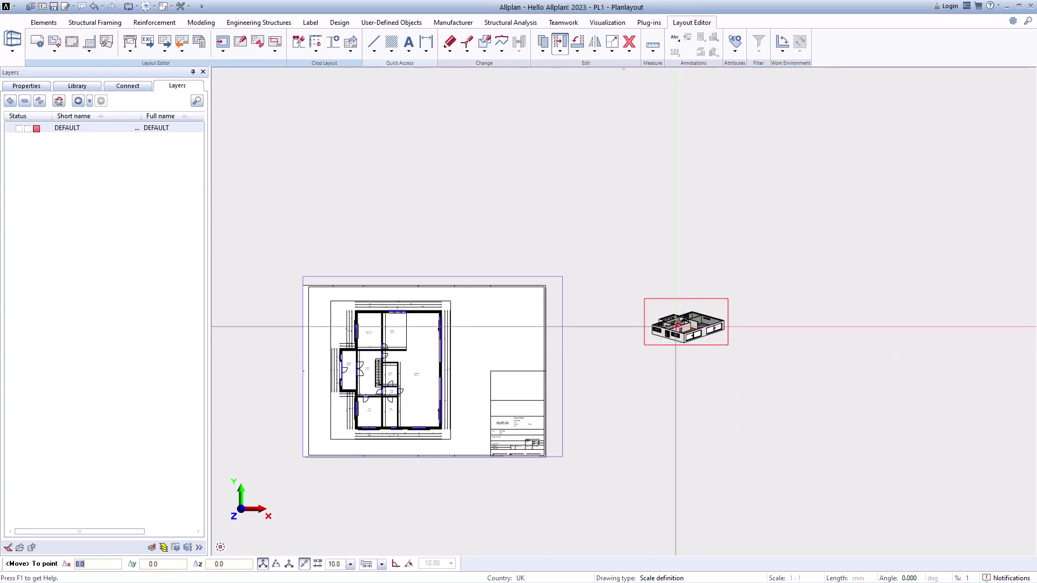
pyautogui.click(493, 326)
pyautogui.press('Escape')
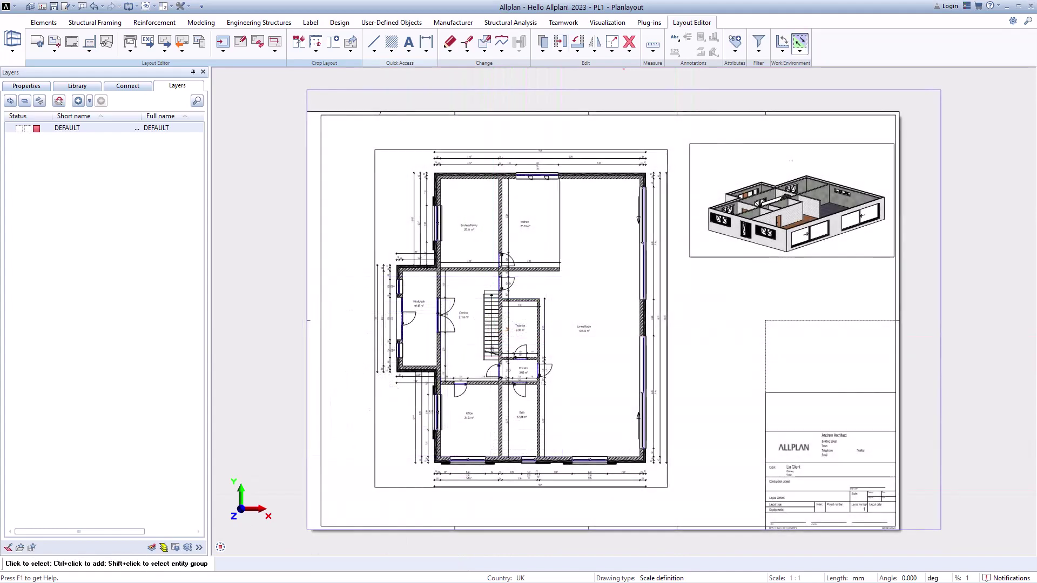
# - Export the layout as PDF to Planlayout_1.pdf
pyautogui.click(165, 43)
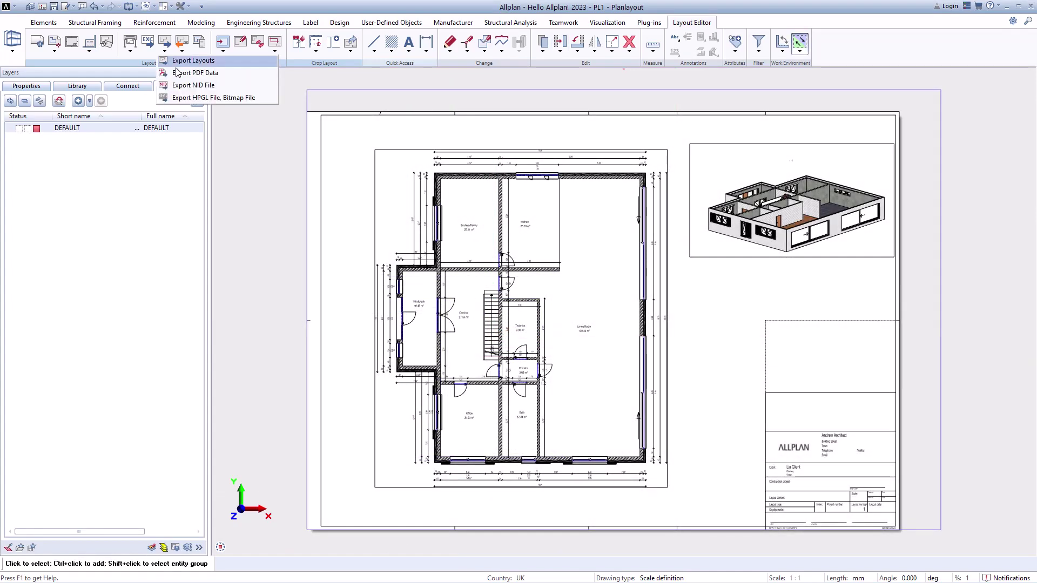
pyautogui.click(184, 60)
pyautogui.click(616, 411)
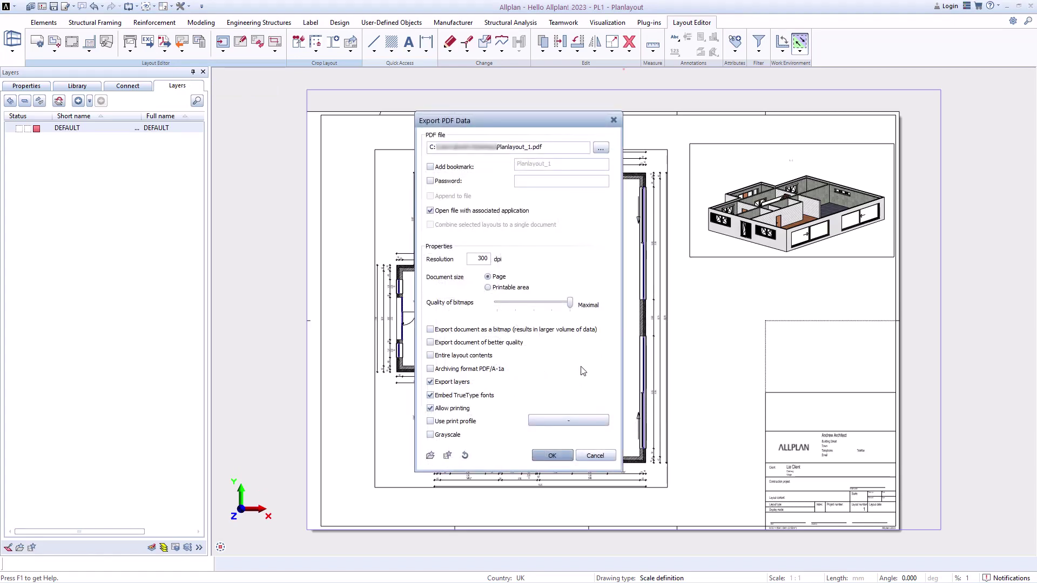
pyautogui.click(554, 455)
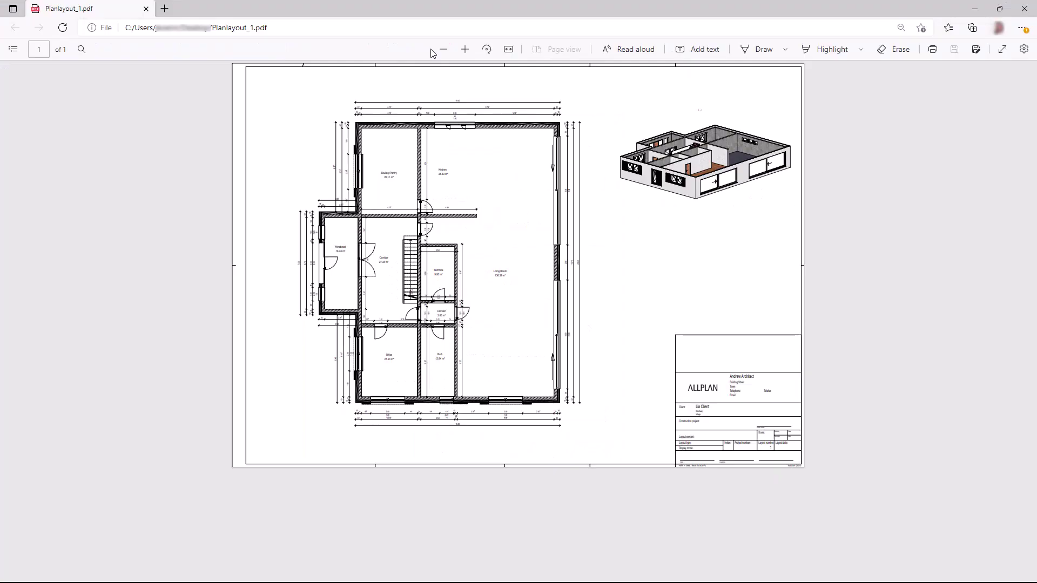